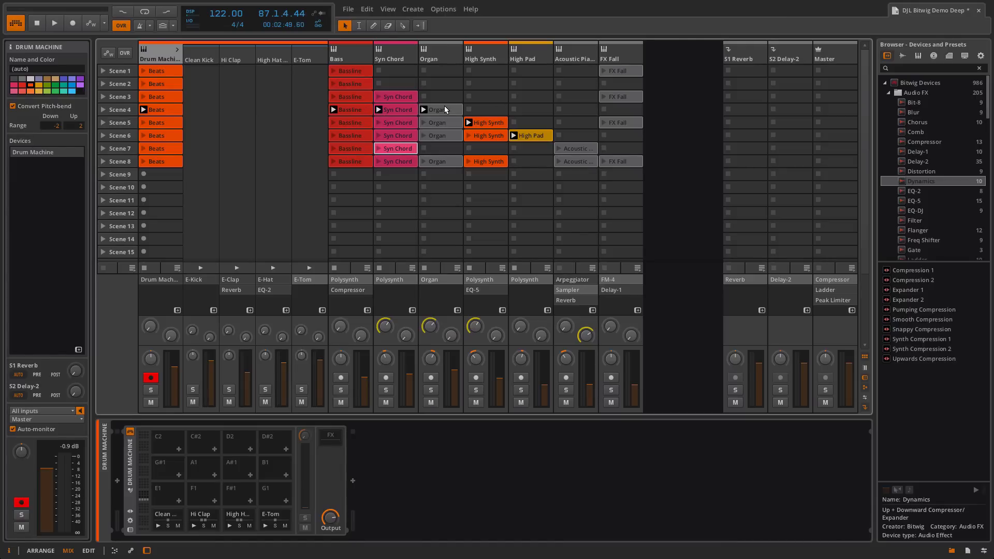
- View the arrangement timeline briefly and return to the mixer view
{"action": "key", "text": "alt+1"}
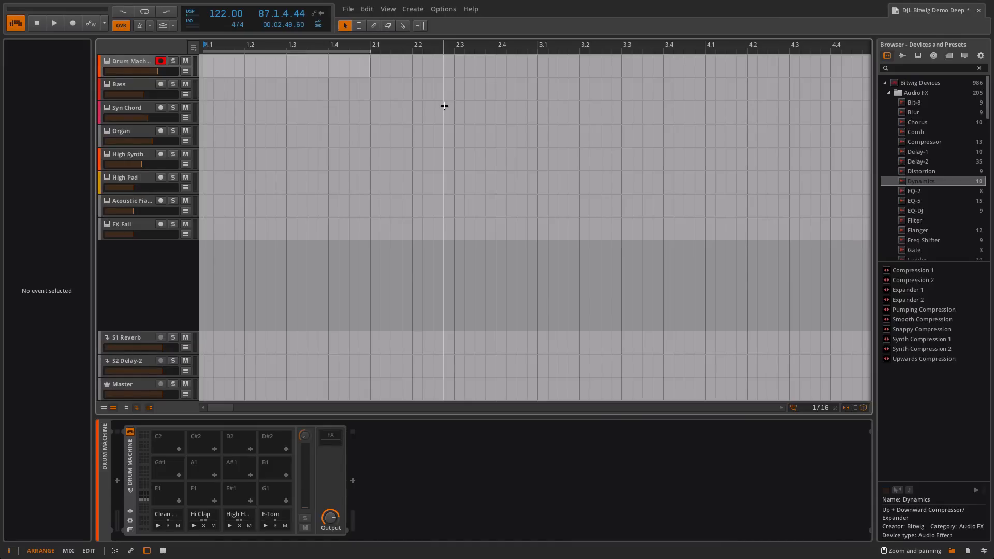
{"action": "key", "text": "alt+2"}
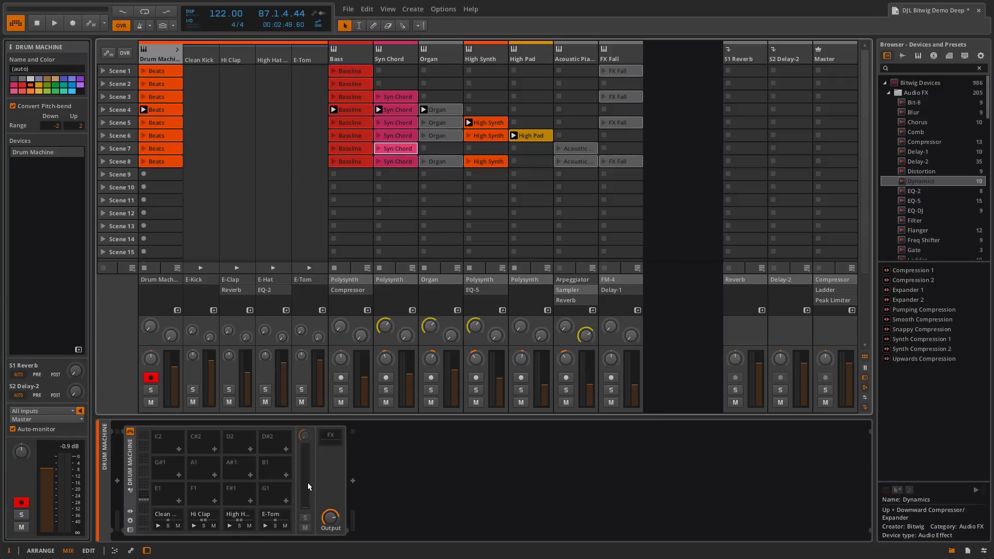
- Examine the device chains of the drum machine's Clean Kick, Hi Clap, High Hat and E-Tom pads
{"action": "left_click", "coordinate": [161, 515]}
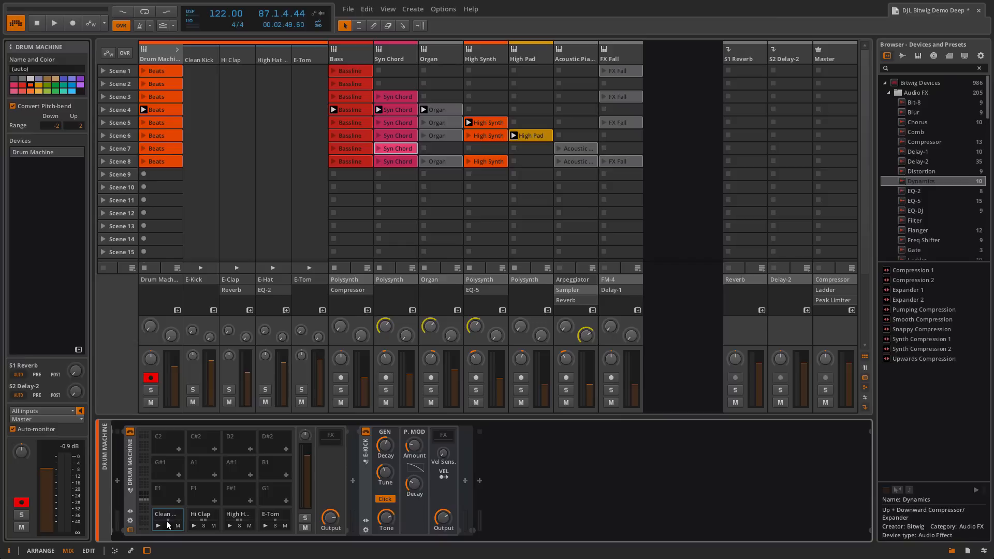
{"action": "left_click", "coordinate": [216, 518]}
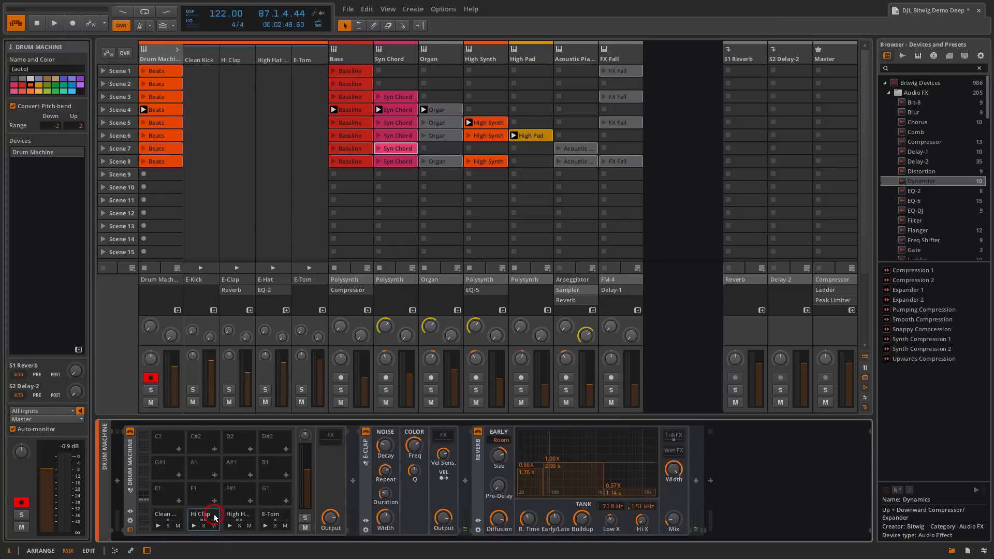
{"action": "left_click", "coordinate": [215, 518]}
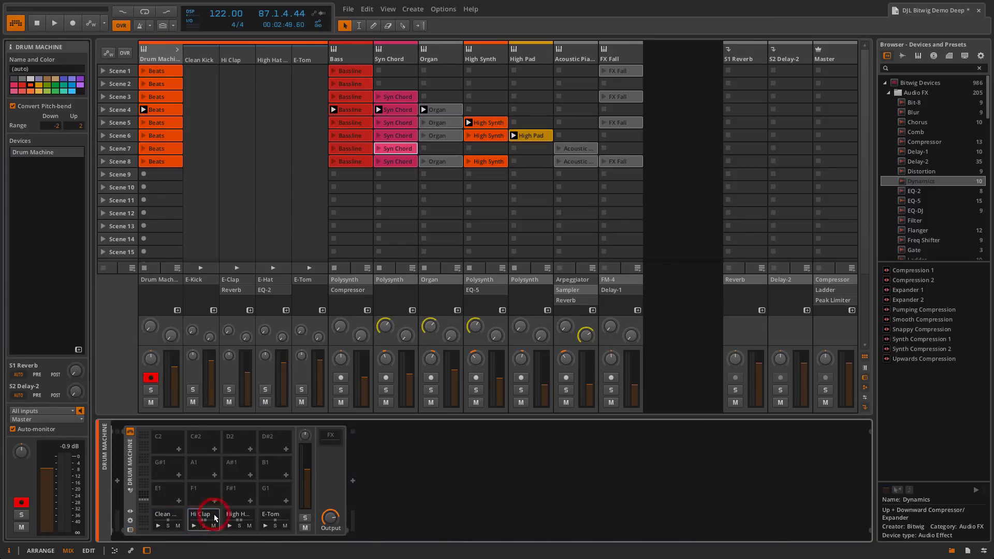
{"action": "left_click", "coordinate": [216, 518]}
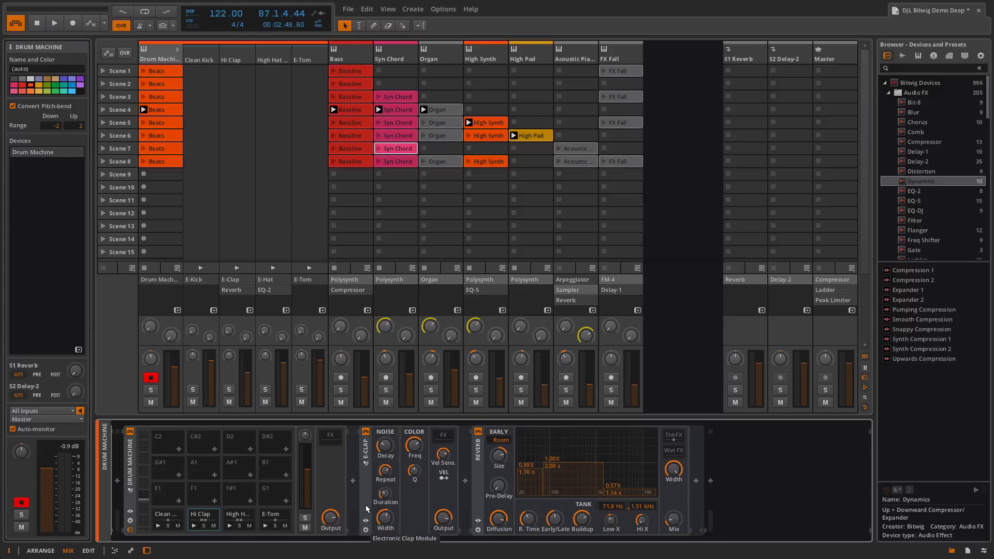
{"action": "left_click", "coordinate": [246, 515]}
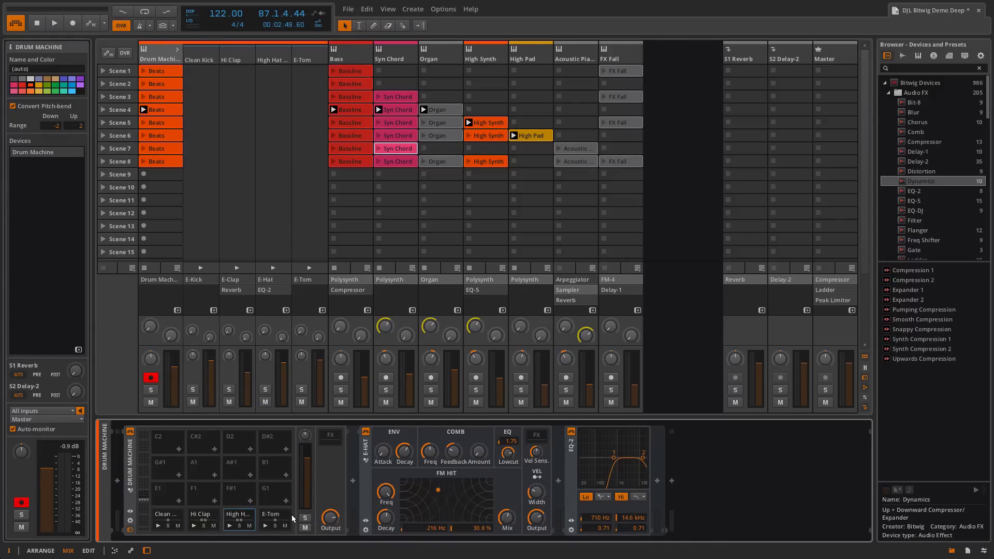
{"action": "left_click", "coordinate": [284, 518]}
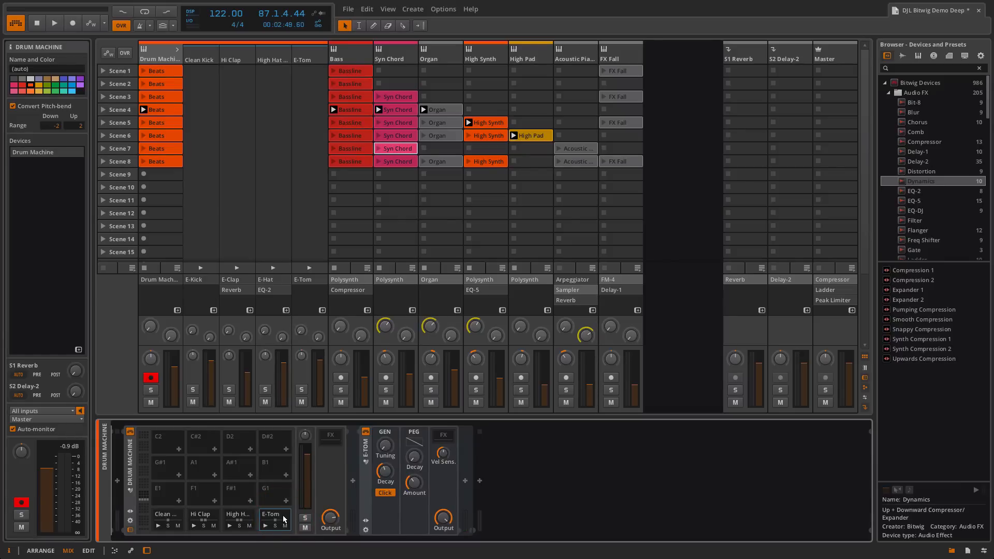
{"action": "left_click", "coordinate": [240, 516]}
{"action": "left_click", "coordinate": [279, 515]}
{"action": "left_click", "coordinate": [235, 518]}
{"action": "left_click", "coordinate": [198, 514]}
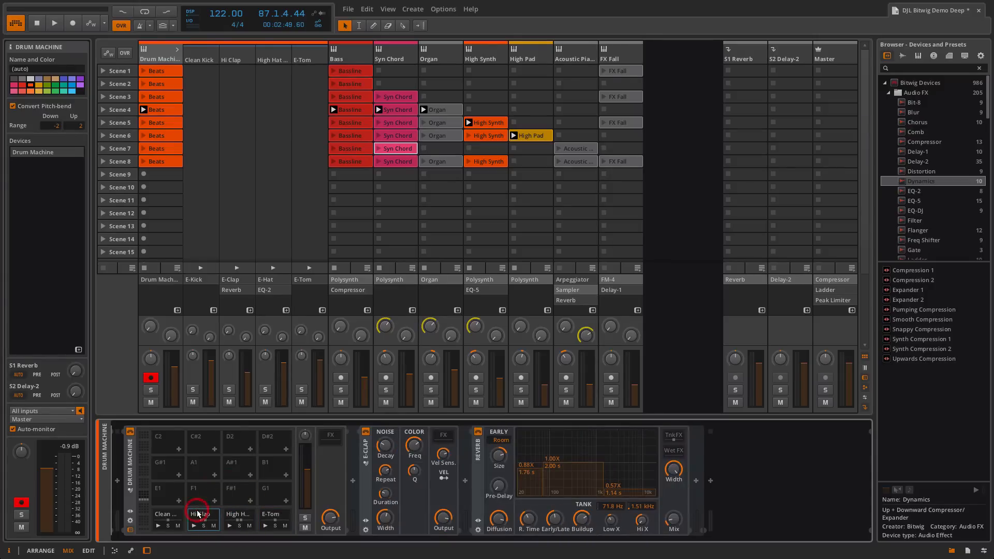
{"action": "left_click", "coordinate": [175, 513]}
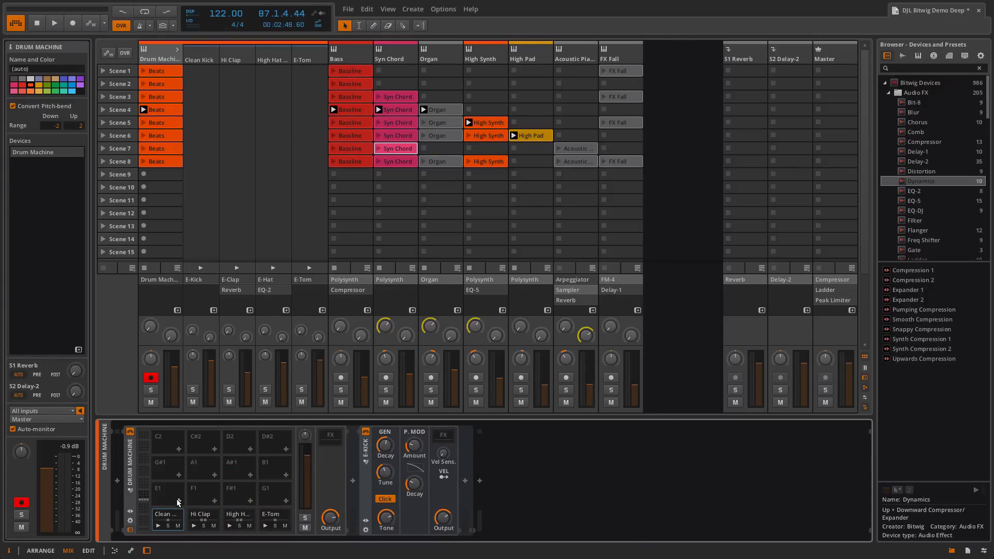
- Add an E-Snare instrument to the drum machine's empty E1 pad and switch it to the next preset
{"action": "left_click", "coordinate": [179, 499]}
{"action": "left_click", "coordinate": [179, 501]}
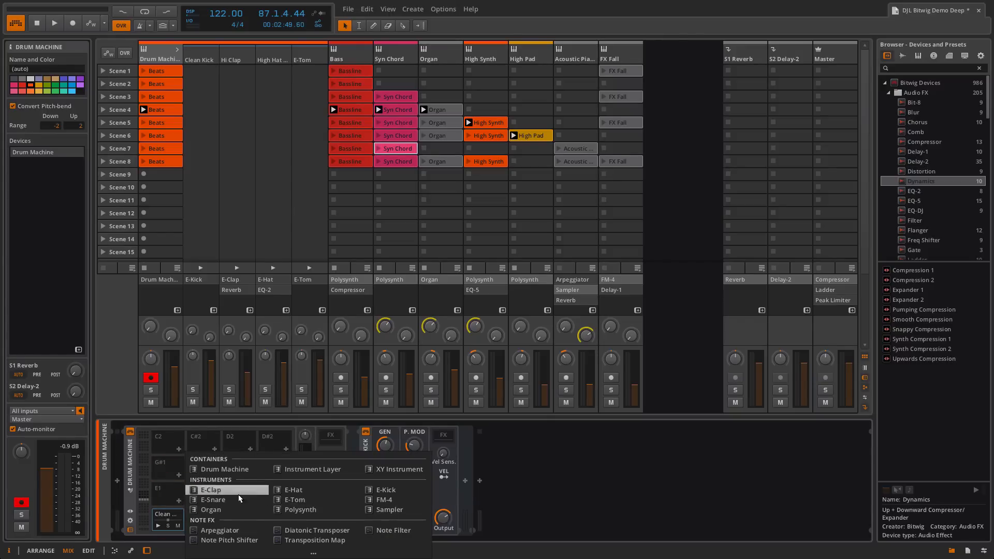
{"action": "left_click", "coordinate": [224, 498]}
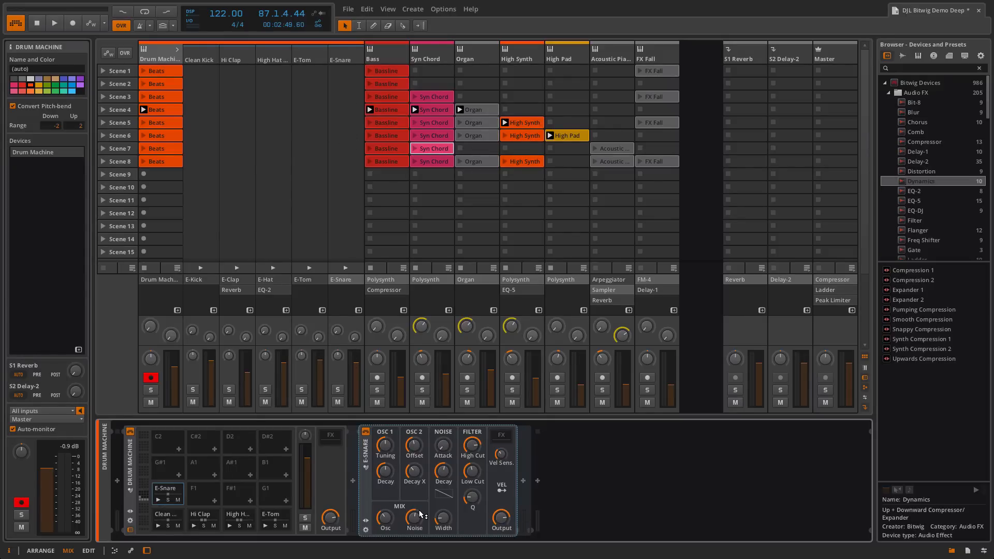
{"action": "left_click", "coordinate": [159, 499]}
{"action": "left_click", "coordinate": [366, 521]}
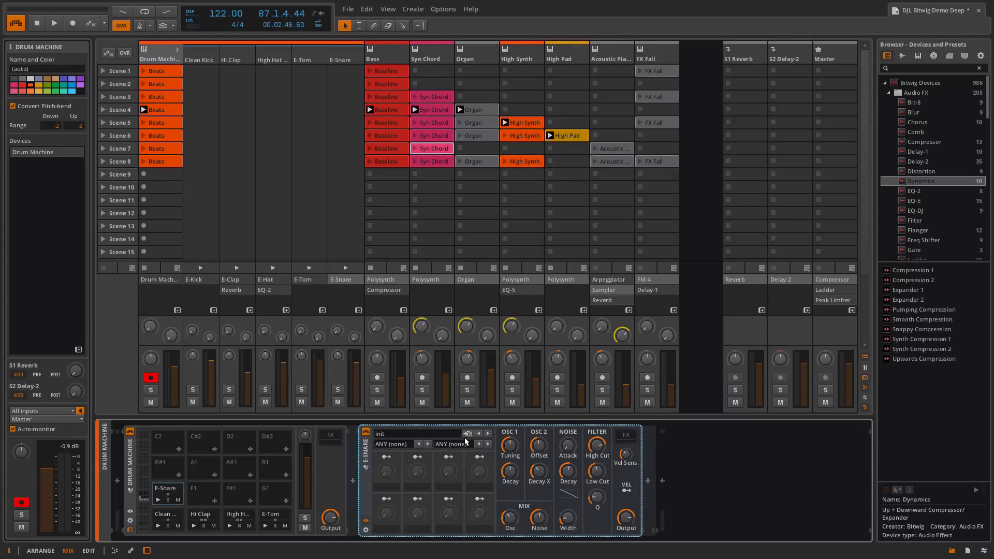
{"action": "left_click", "coordinate": [488, 435]}
- Examine the device chains of every track from Bass through FX Fall and the Master, collapsing the Master compressor's preset section
{"action": "left_click", "coordinate": [379, 57]}
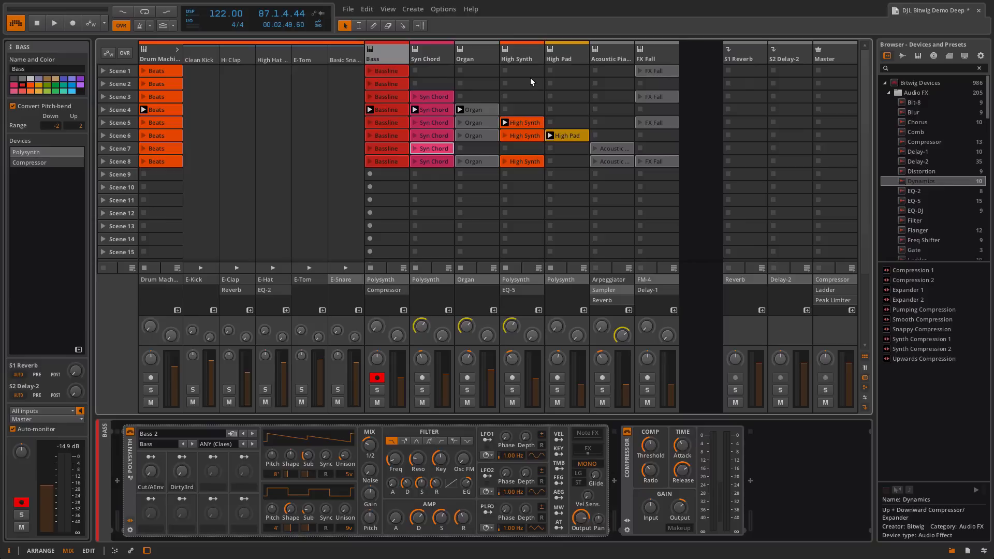
{"action": "left_click", "coordinate": [433, 54]}
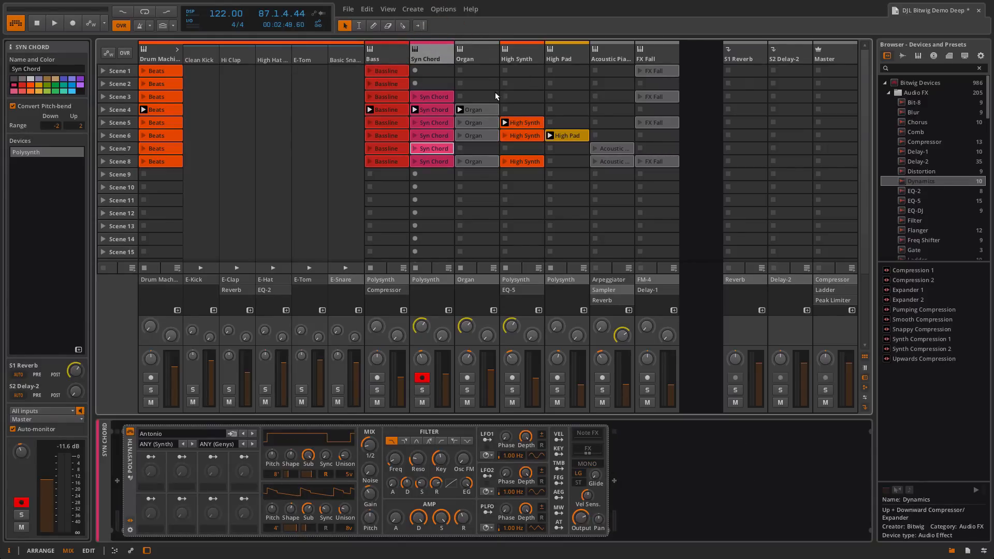
{"action": "left_click", "coordinate": [486, 60]}
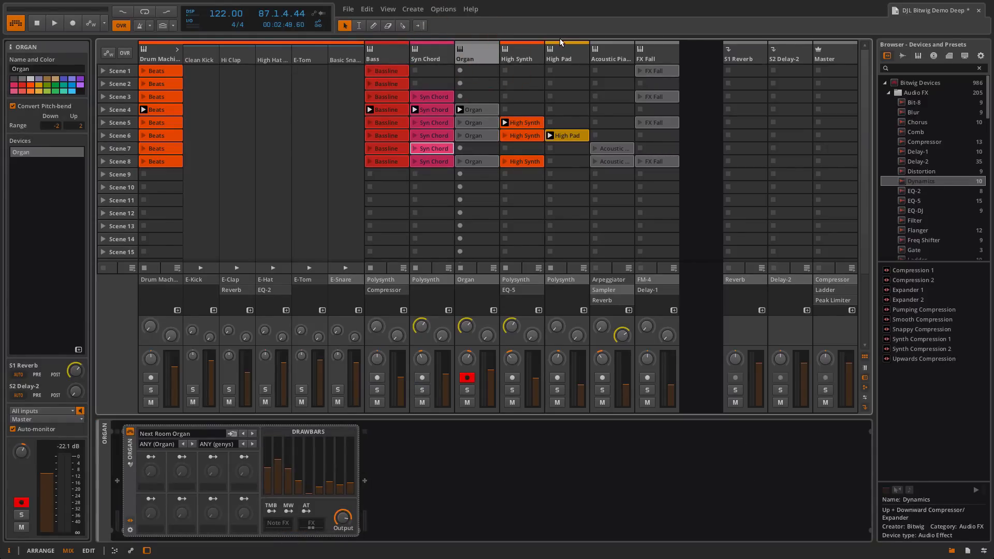
{"action": "left_click", "coordinate": [526, 54]}
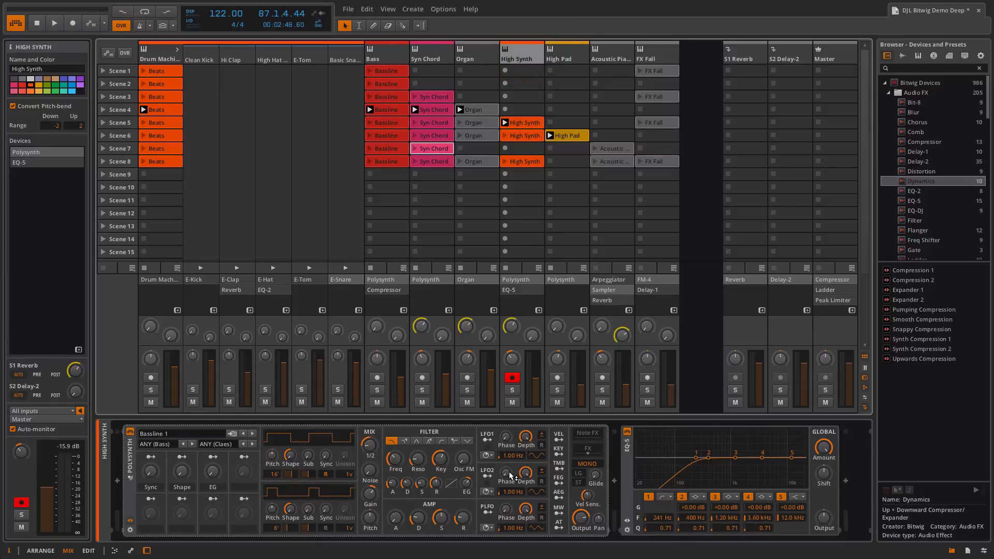
{"action": "left_click", "coordinate": [574, 58]}
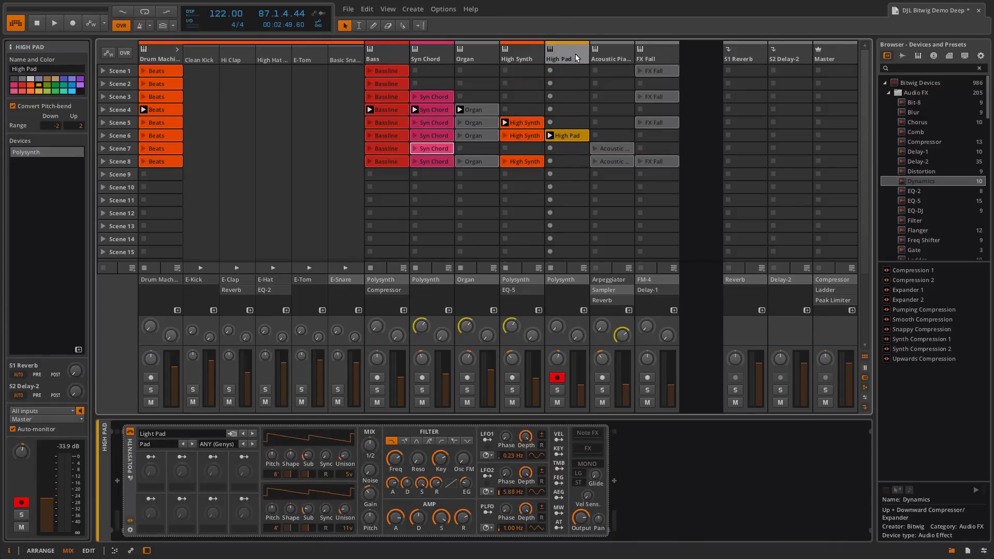
{"action": "left_click", "coordinate": [615, 56]}
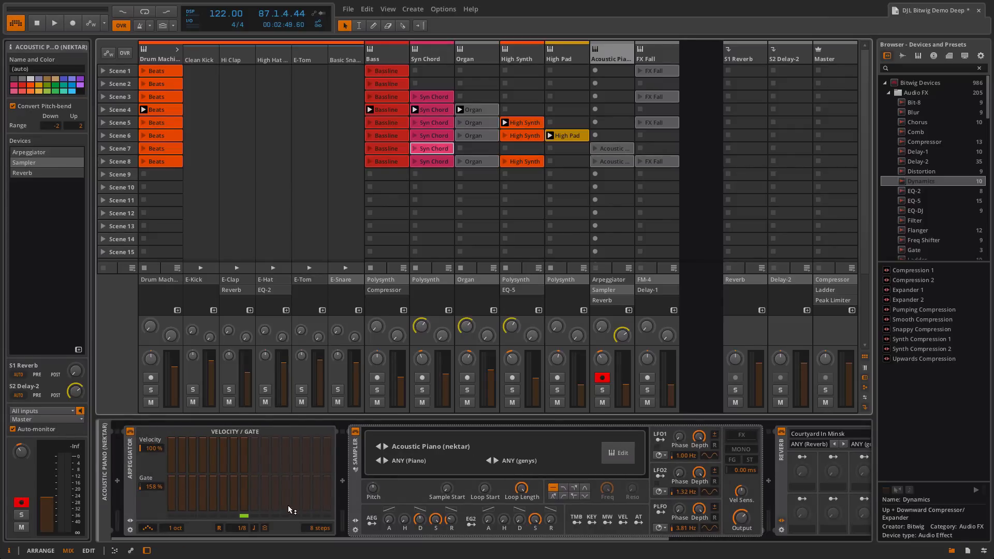
{"action": "left_click", "coordinate": [669, 51]}
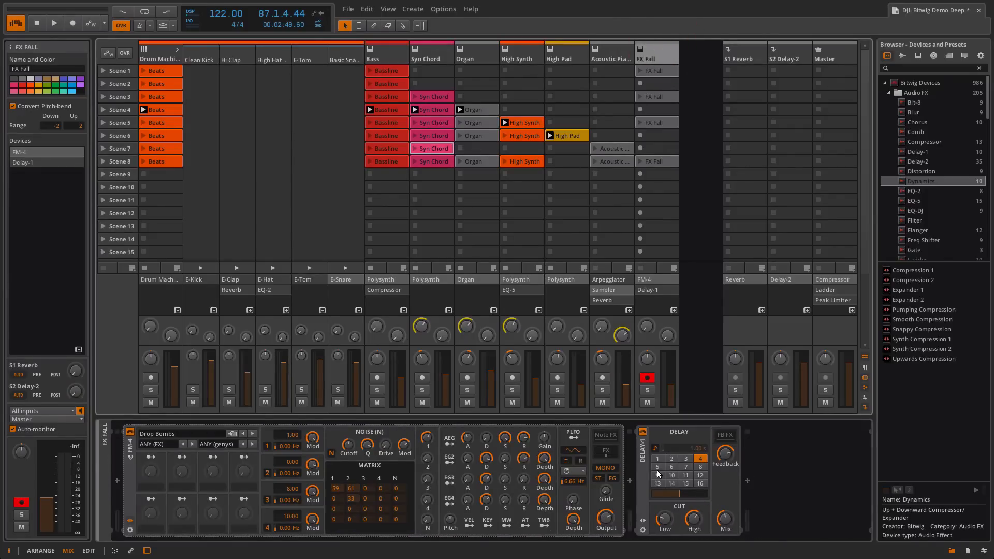
{"action": "left_click", "coordinate": [856, 50]}
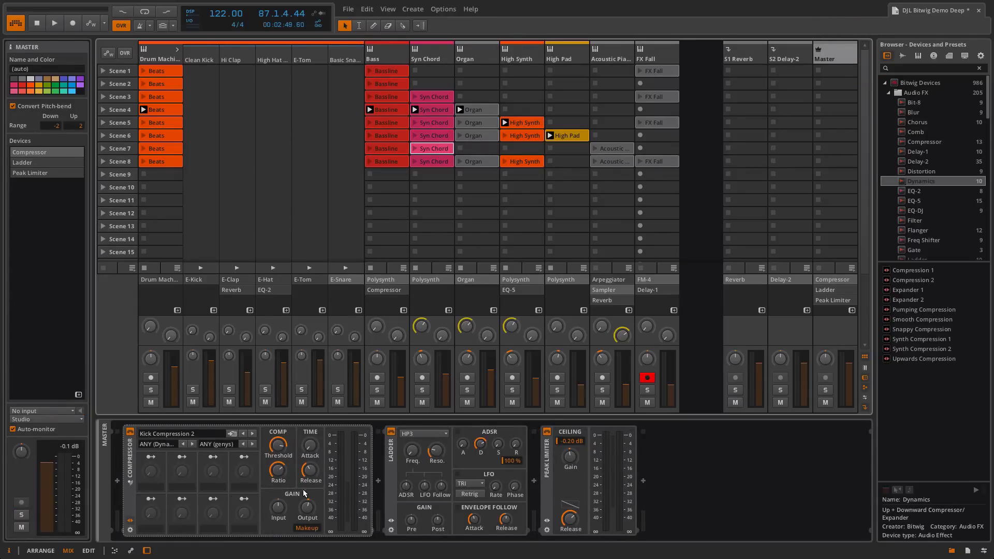
{"action": "left_click", "coordinate": [130, 521]}
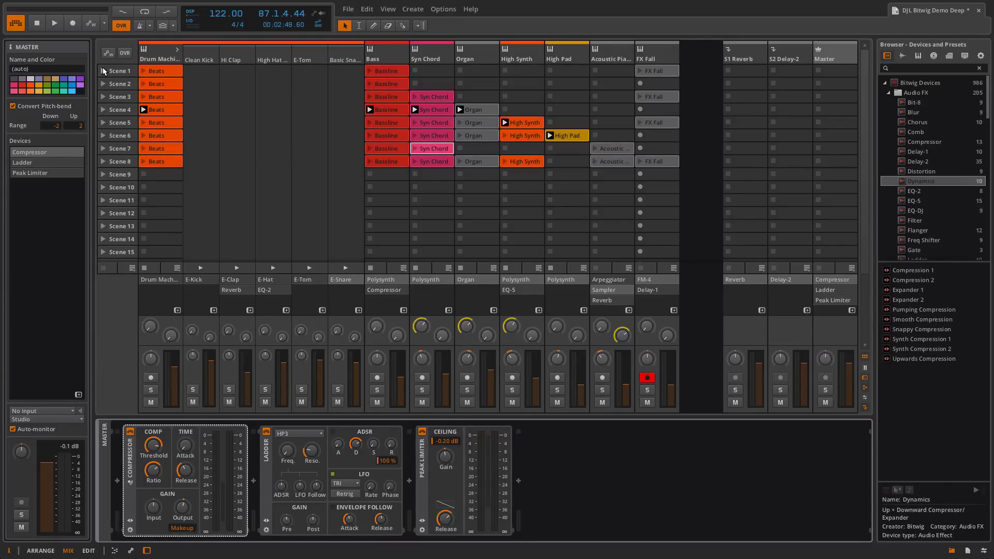
- Launch Scene 1 and show big track meters in the mixer while hiding the tracks' device lists
{"action": "left_click", "coordinate": [102, 71]}
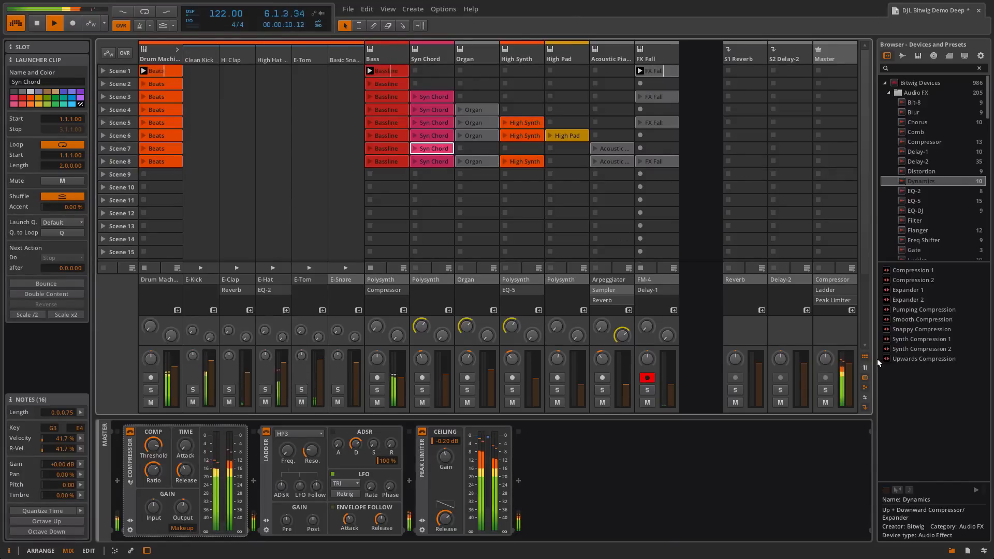
{"action": "left_click", "coordinate": [865, 368]}
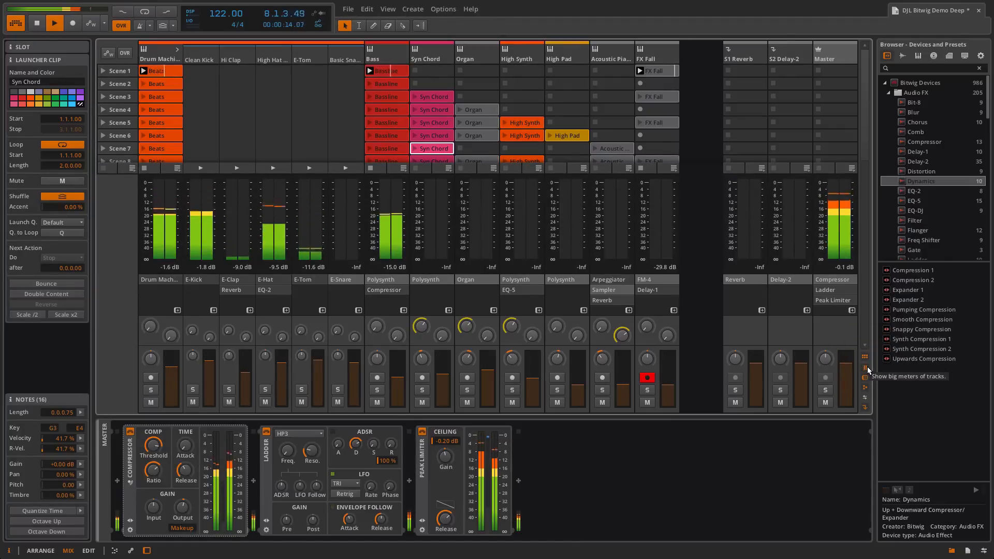
{"action": "left_click", "coordinate": [865, 379]}
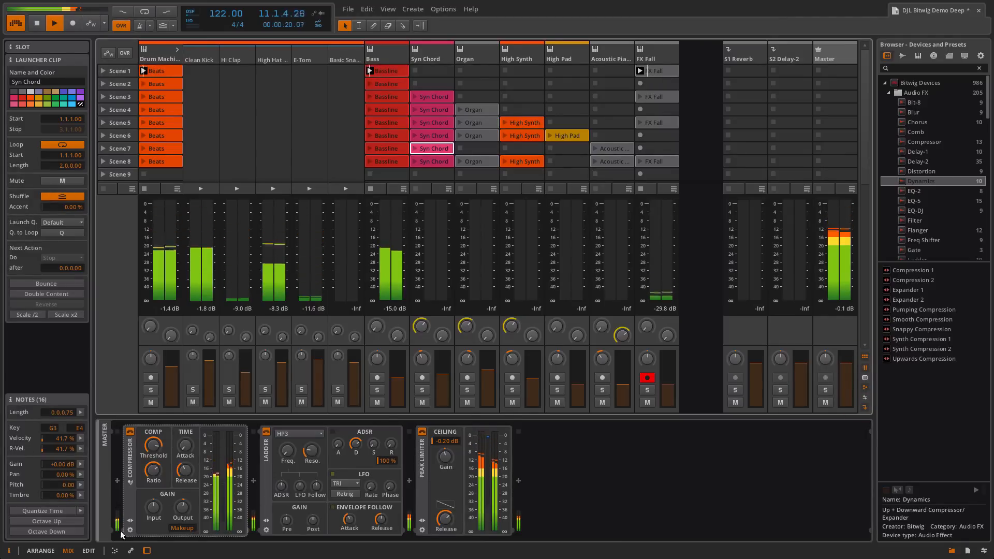
- View the Syn Chord clip's notes, bring back the device chain and hide the inspector
{"action": "left_click", "coordinate": [116, 551]}
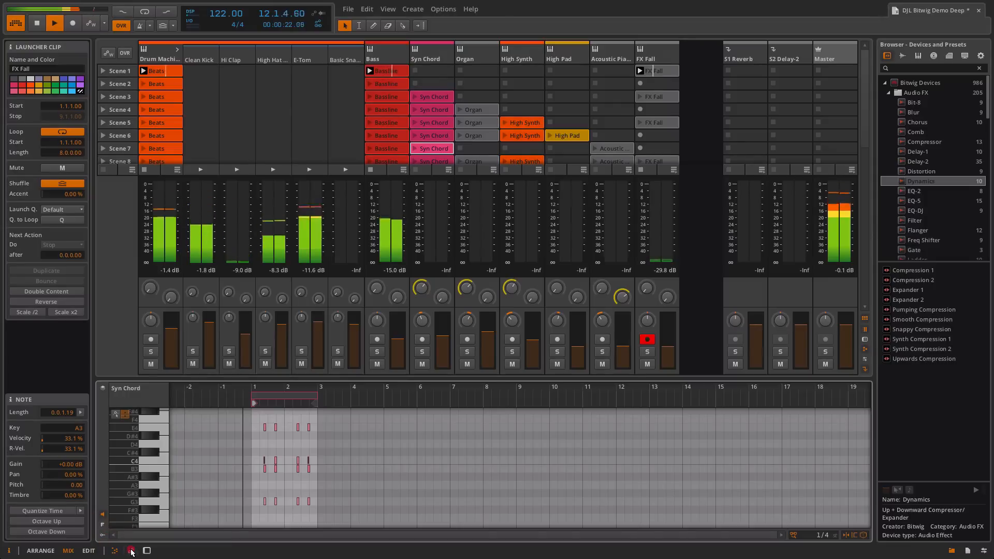
{"action": "left_click", "coordinate": [146, 550]}
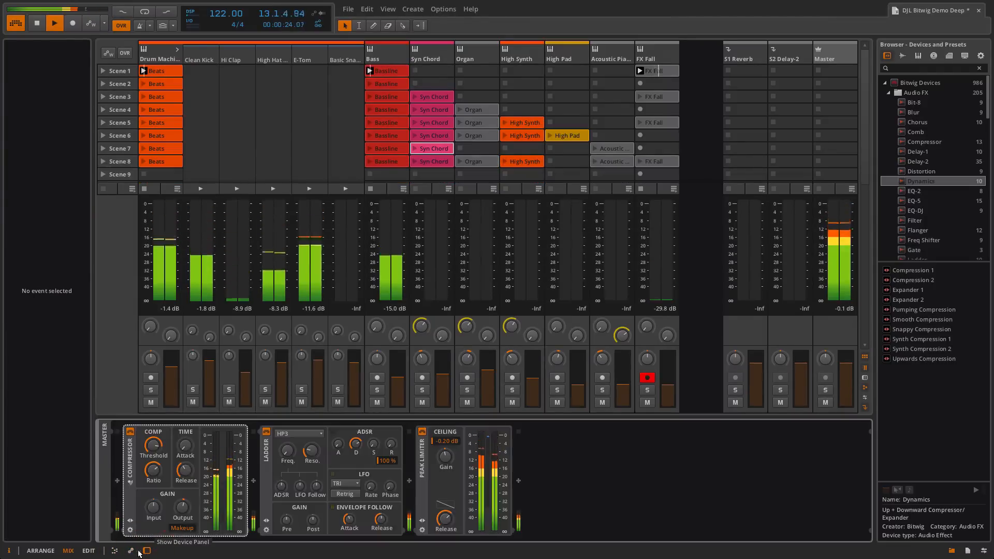
{"action": "left_click", "coordinate": [9, 550]}
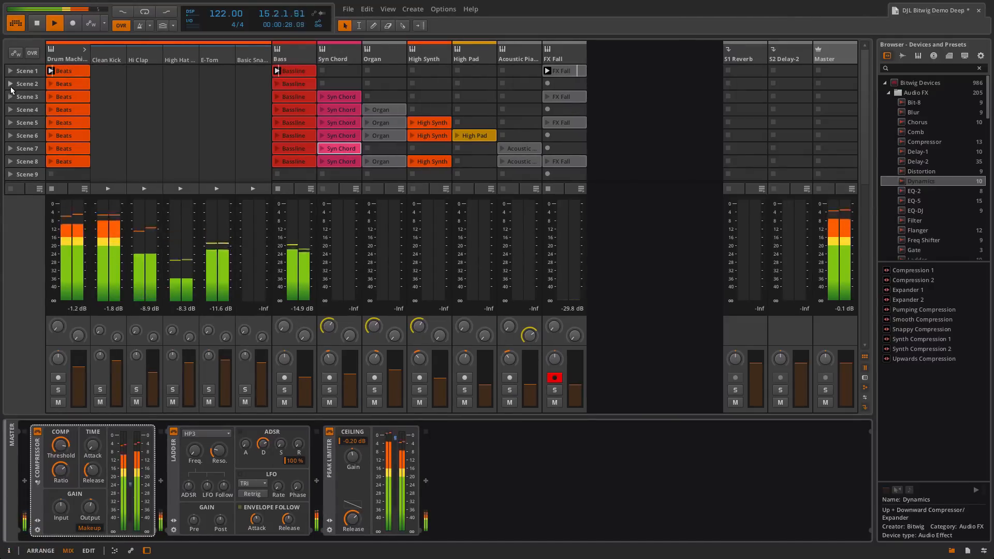
- Launch Scene 2, clear the recording from its FX Fall slot, and launch Scene 3
{"action": "left_click", "coordinate": [10, 85]}
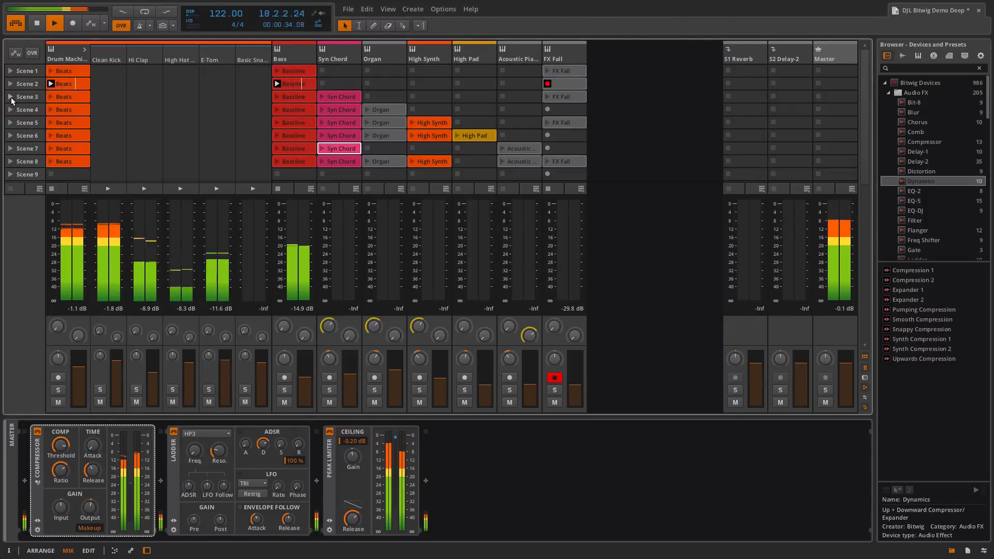
{"action": "left_click", "coordinate": [568, 86]}
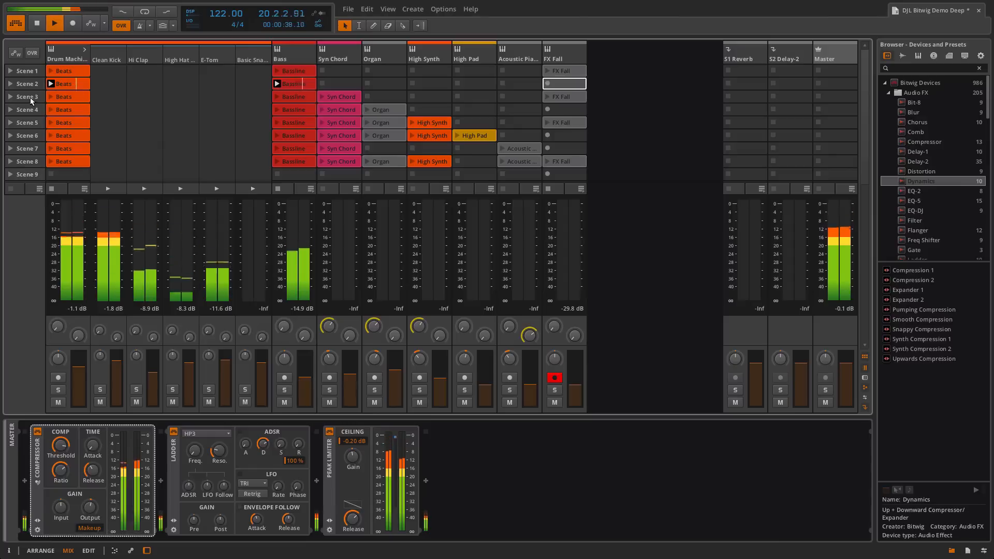
{"action": "left_click", "coordinate": [10, 96]}
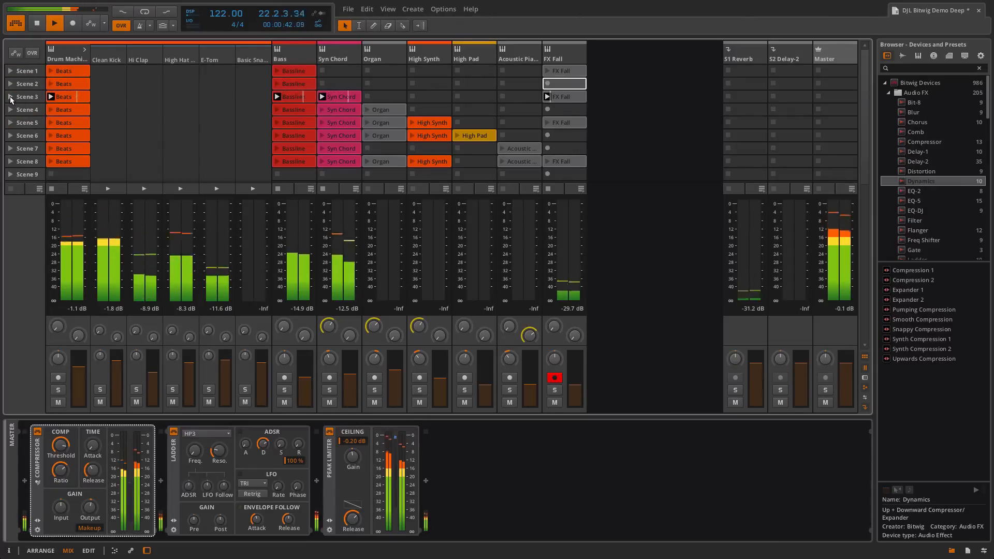
- Solo the Syn Chord track, adjust its S1 Reverb send, and display the S1 Reverb track's device
{"action": "left_click", "coordinate": [346, 55]}
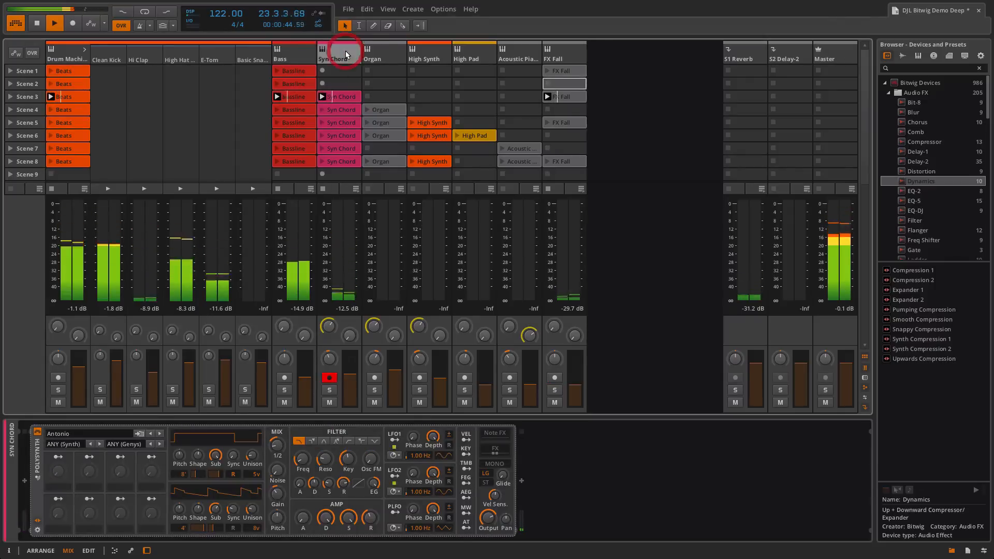
{"action": "left_click", "coordinate": [329, 390]}
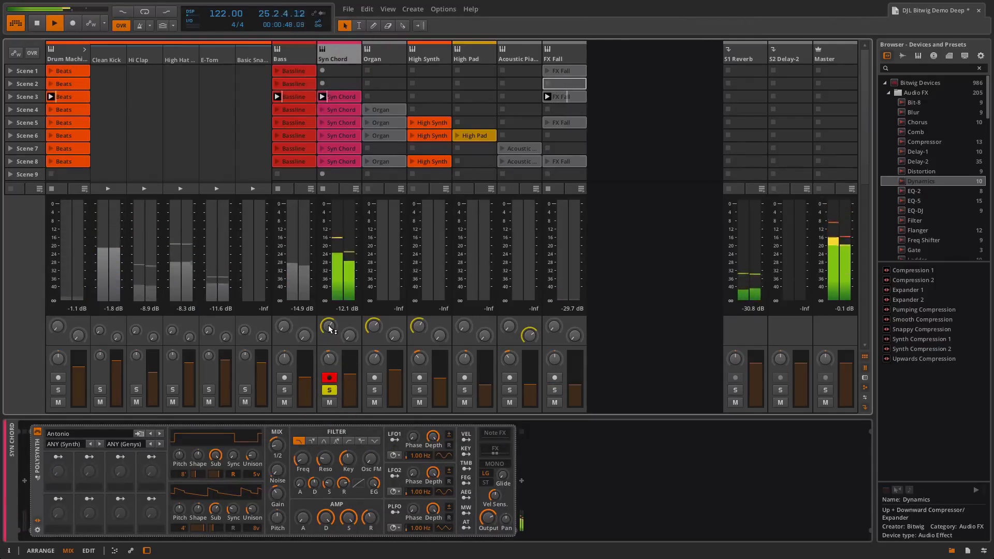
{"action": "mouse_move", "coordinate": [329, 327]}
{"action": "left_mouse_down"}
{"action": "mouse_move", "coordinate": [328, 284]}
{"action": "mouse_move", "coordinate": [329, 311]}
{"action": "left_mouse_up"}
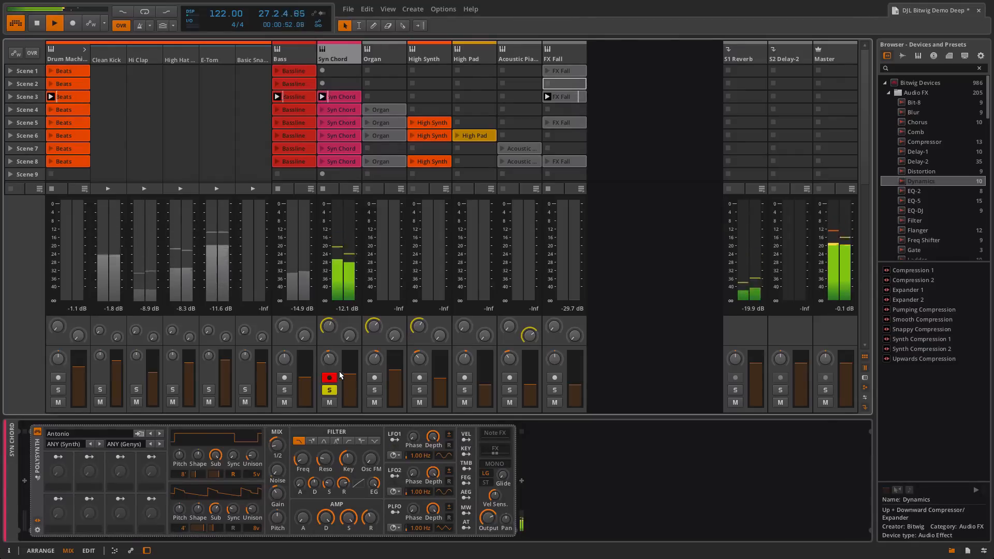
{"action": "left_click", "coordinate": [752, 45]}
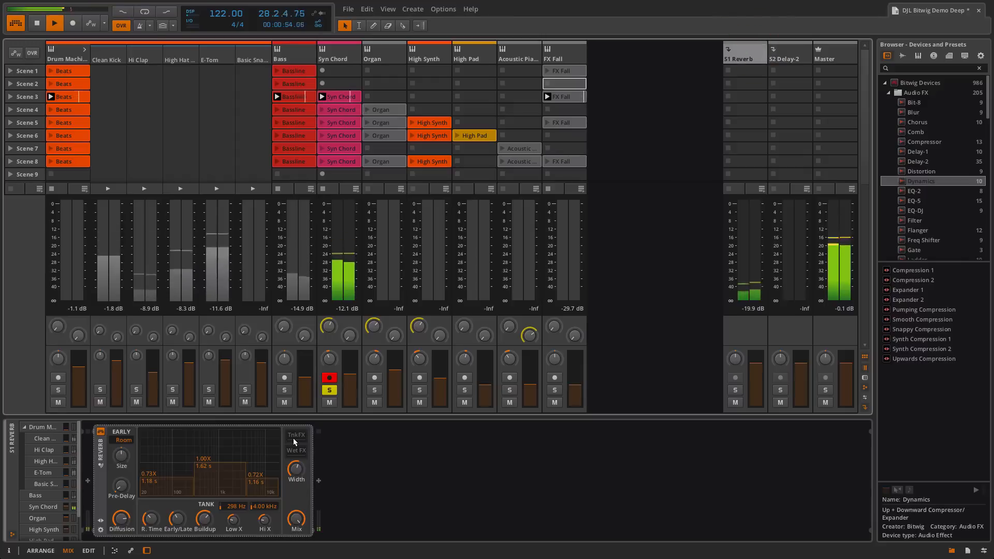
- Lengthen the S1 Reverb's reverb time, unsolo the Syn Chord track and rebalance its S1 Reverb send
{"action": "left_click_drag", "start_coordinate": [151, 519], "coordinate": [150, 480]}
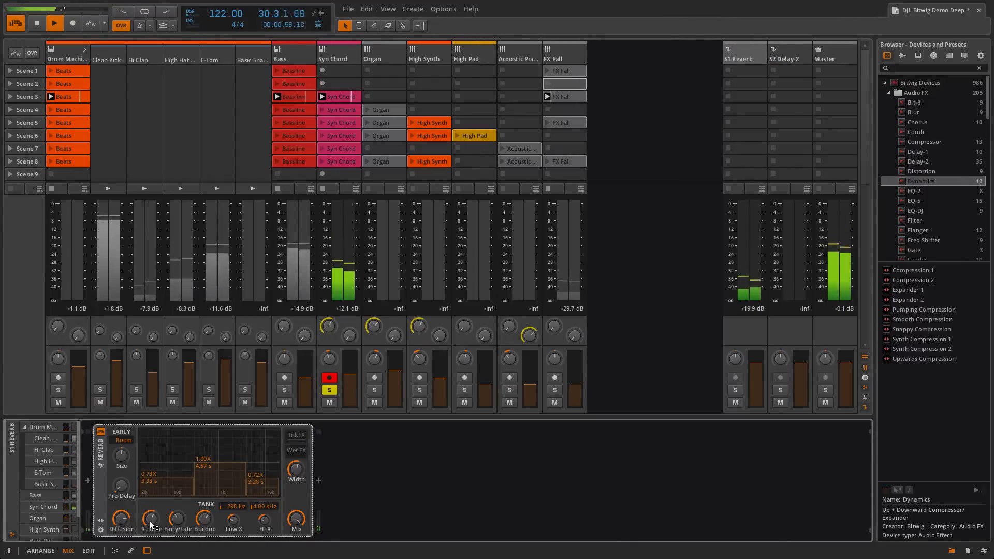
{"action": "left_click_drag", "start_coordinate": [150, 525], "coordinate": [150, 533]}
{"action": "left_click_drag", "start_coordinate": [328, 326], "coordinate": [329, 297]}
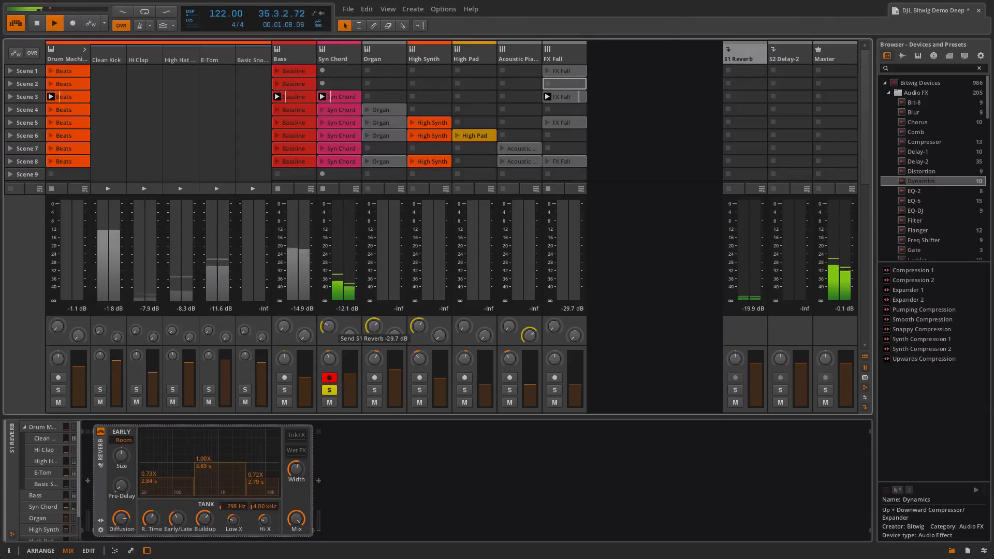
{"action": "left_click", "coordinate": [329, 392]}
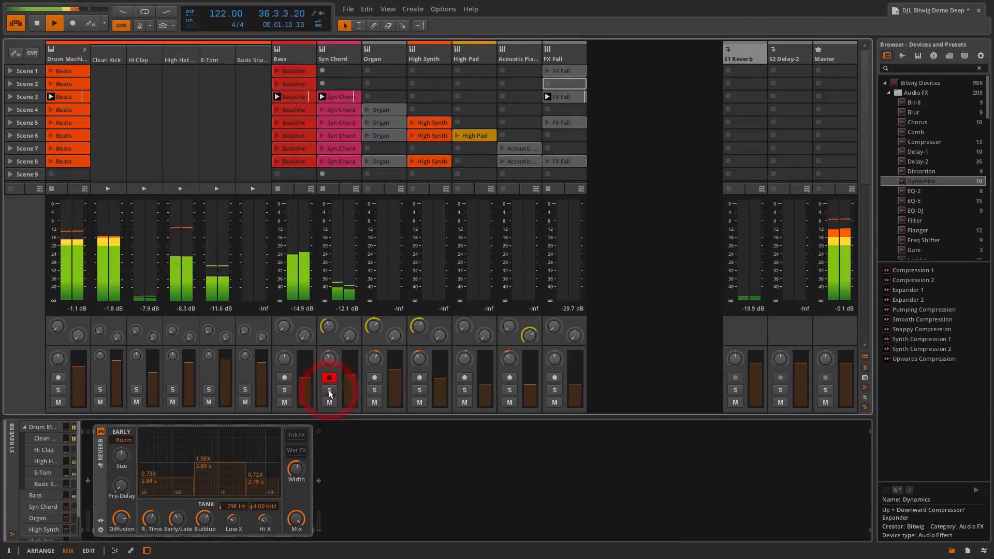
{"action": "left_click_drag", "start_coordinate": [331, 323], "coordinate": [330, 307]}
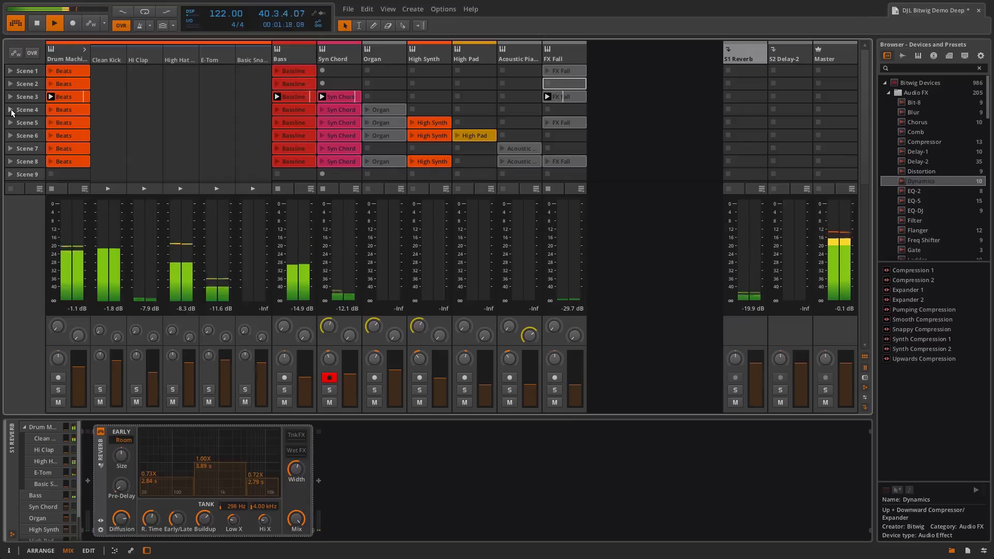
- Launch Scene 4, solo the Organ track with its devices displayed, and stop playback
{"action": "left_click", "coordinate": [10, 110]}
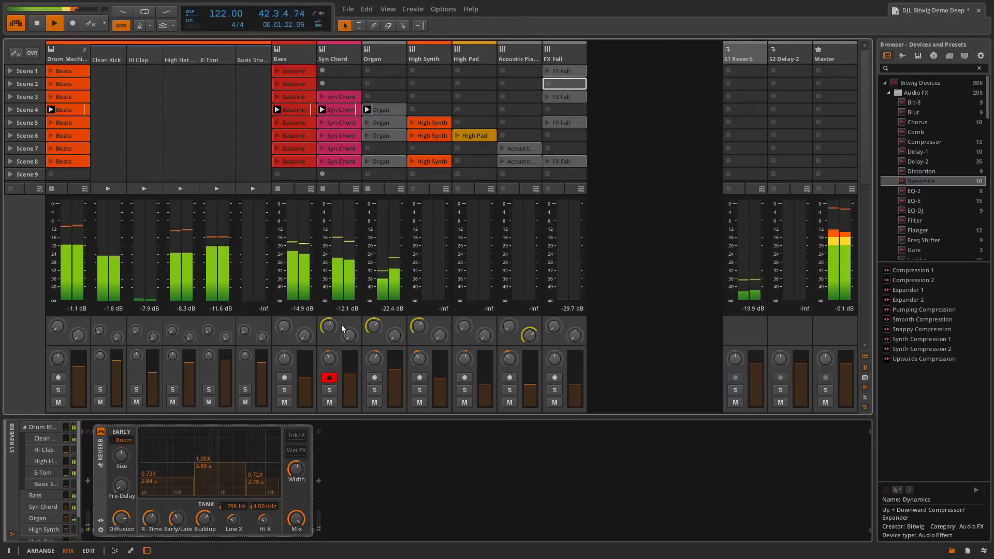
{"action": "left_click", "coordinate": [390, 52]}
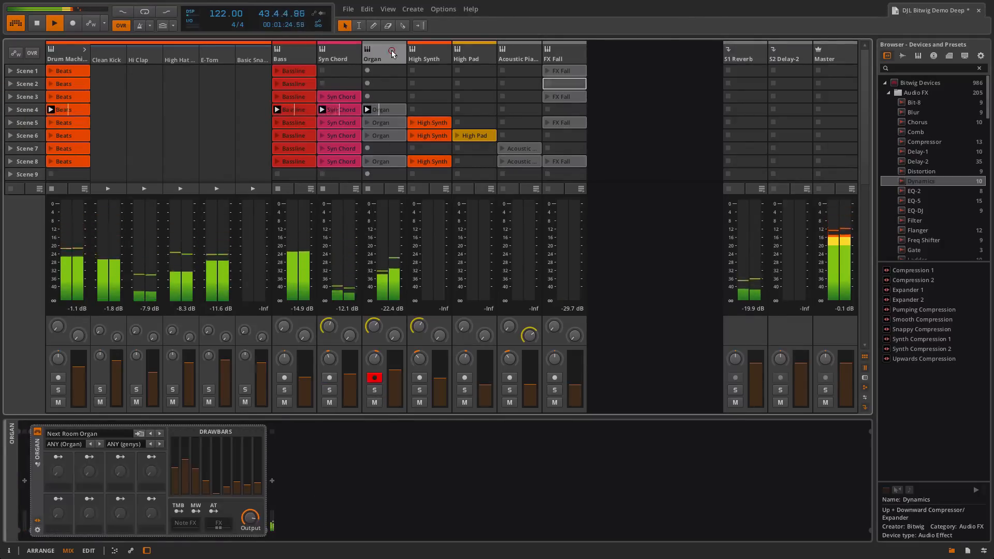
{"action": "left_click", "coordinate": [375, 390]}
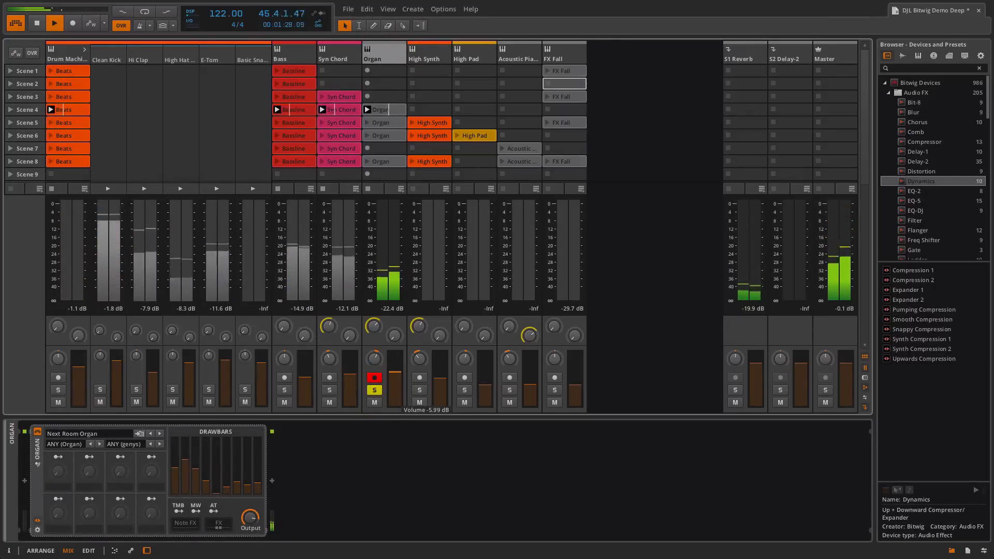
{"action": "key", "text": "space"}
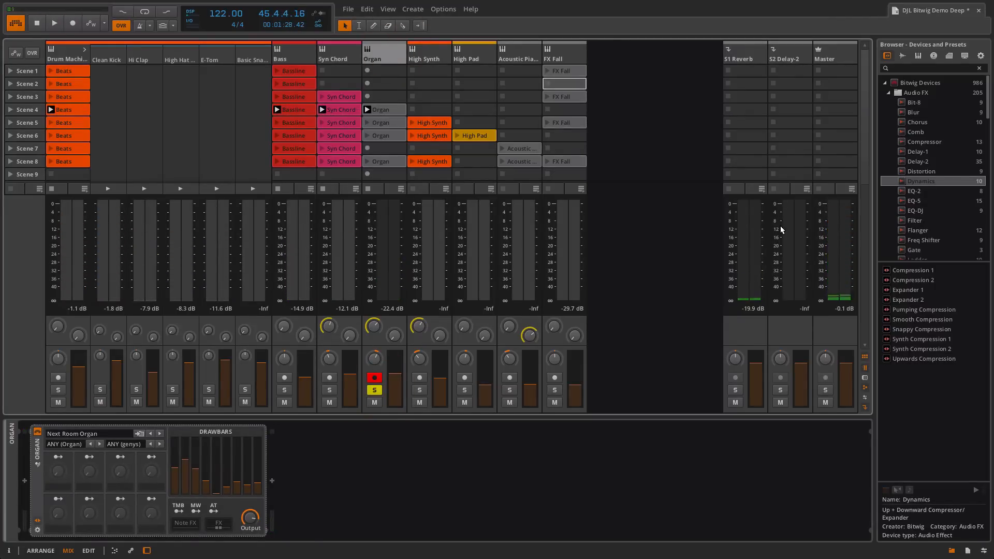
- Add a Dynamics device to the Organ track with Drum Machine (Pre-Fader) as sidechain source, and collapse the Drum Machine track's pad channels
{"action": "double_click", "coordinate": [918, 180]}
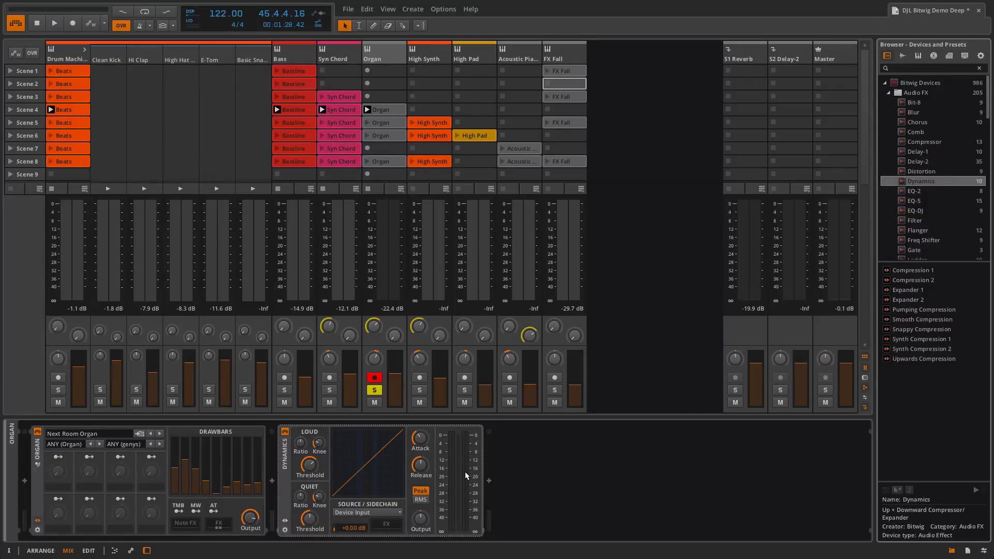
{"action": "left_click", "coordinate": [393, 512]}
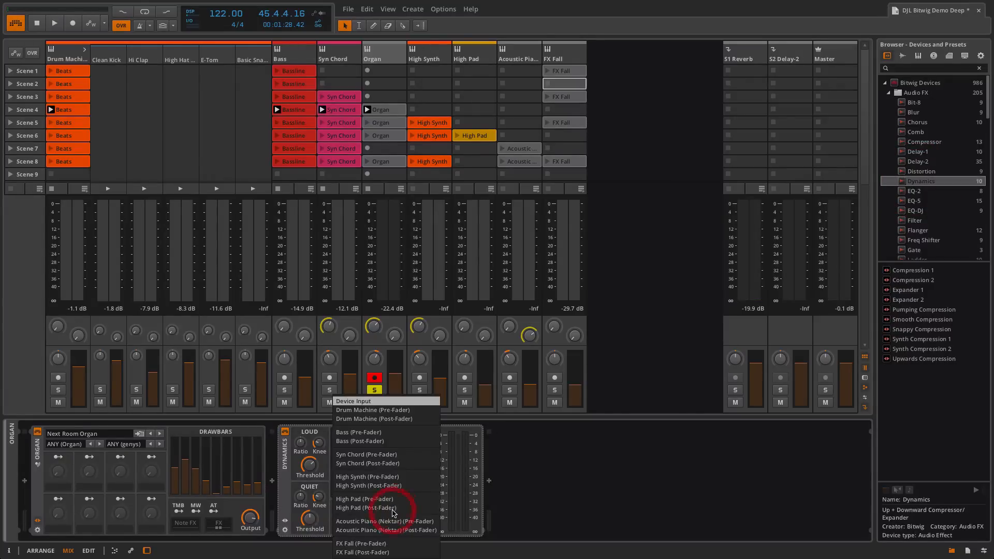
{"action": "left_click", "coordinate": [376, 410]}
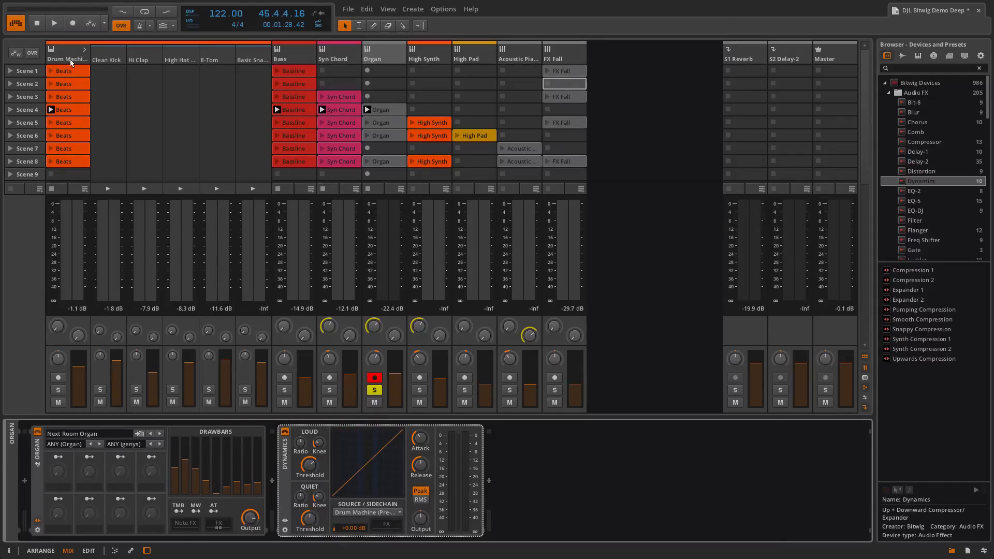
{"action": "left_click", "coordinate": [84, 50]}
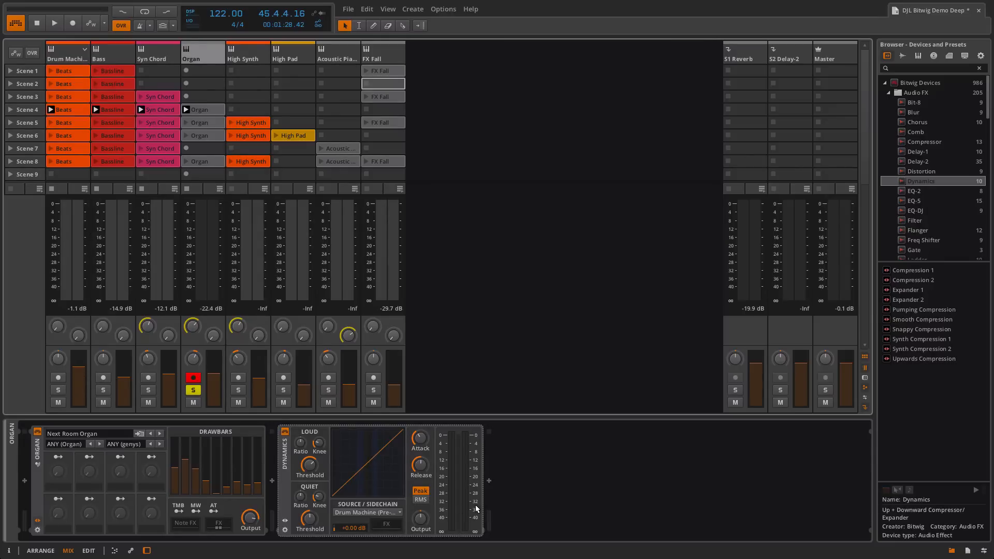
- Insert an EQ-2 in the Dynamics device's sidechain FX chain and make its high band a lowpass12 at 263 Hz
{"action": "left_click", "coordinate": [389, 524]}
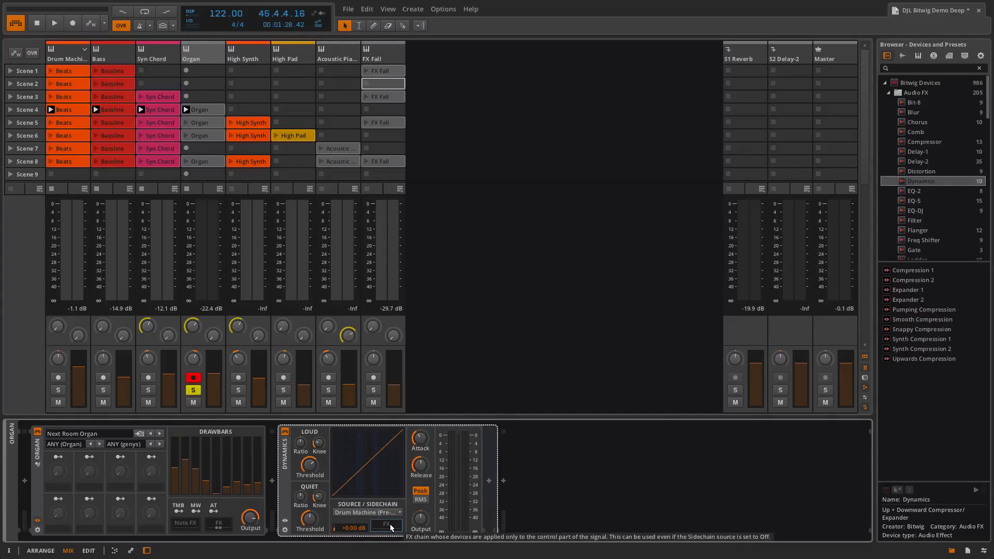
{"action": "left_click", "coordinate": [490, 481]}
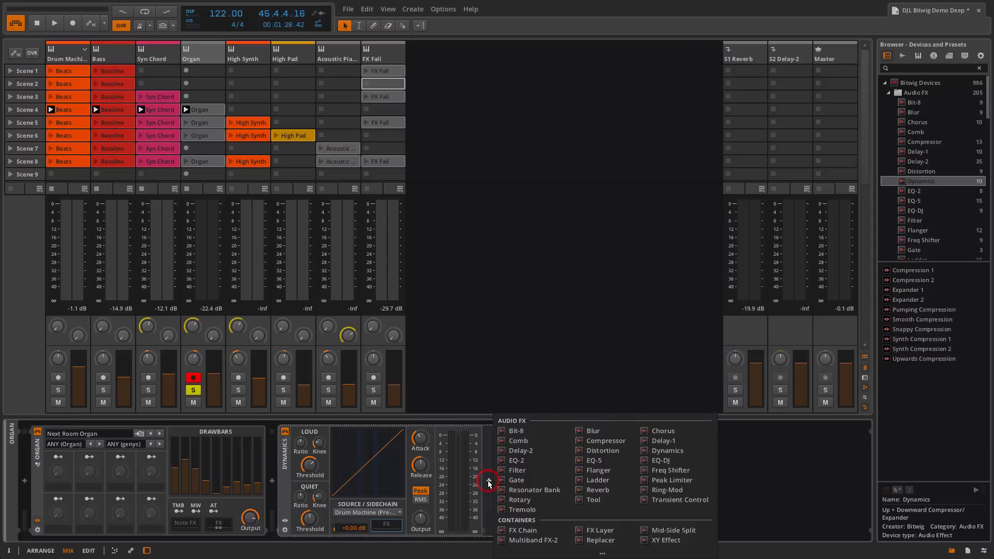
{"action": "left_click", "coordinate": [518, 460]}
{"action": "left_click", "coordinate": [568, 498]}
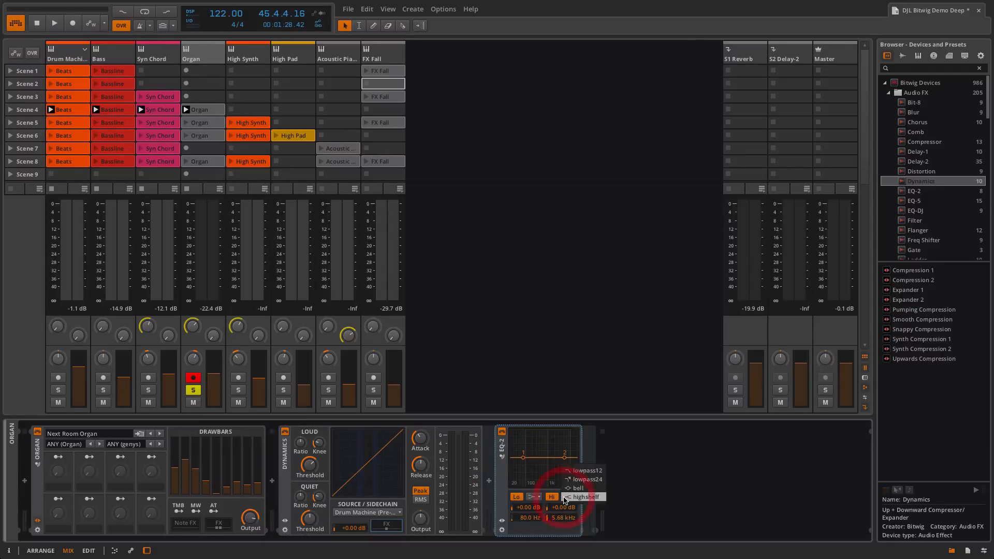
{"action": "left_click", "coordinate": [582, 470]}
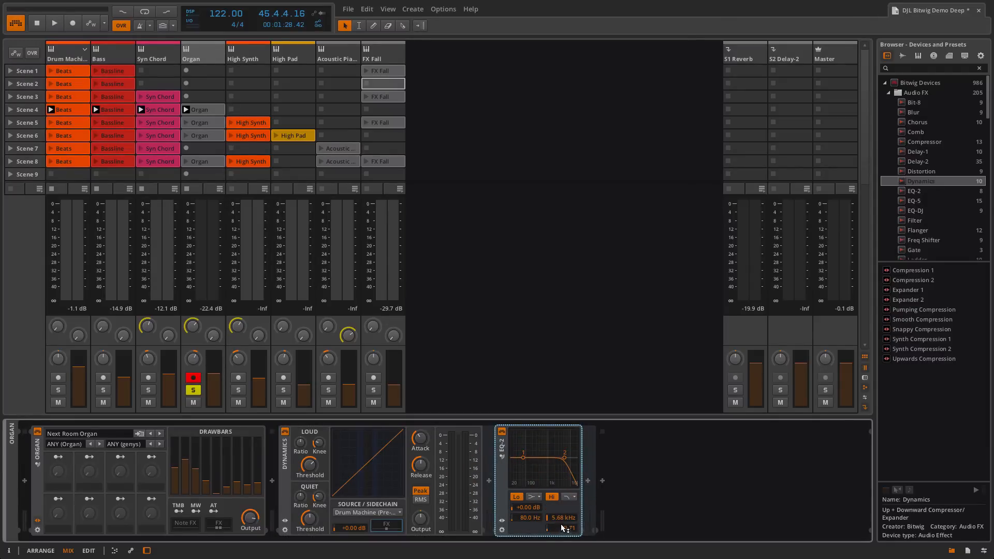
{"action": "left_click_drag", "start_coordinate": [567, 460], "coordinate": [535, 458]}
- Solo the Drum Machine track alongside the Organ, start playback and adjust the Dynamics device's loud threshold
{"action": "left_click", "coordinate": [58, 390]}
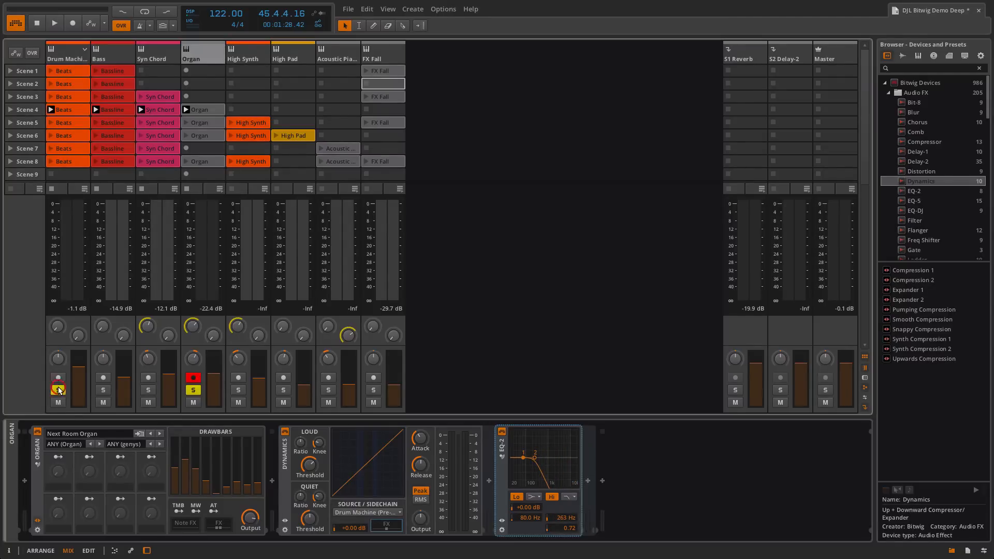
{"action": "key", "text": "space"}
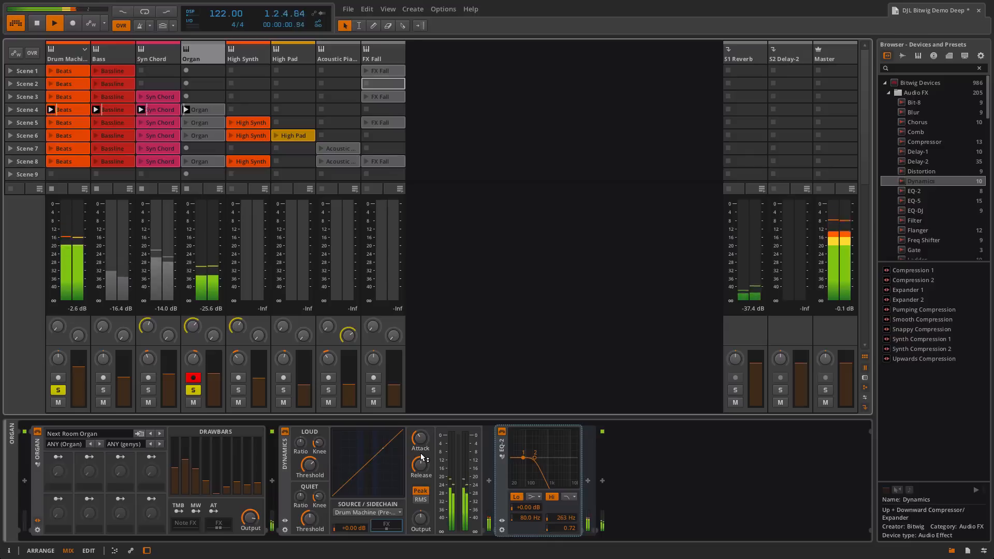
{"action": "left_click_drag", "start_coordinate": [311, 465], "coordinate": [301, 430]}
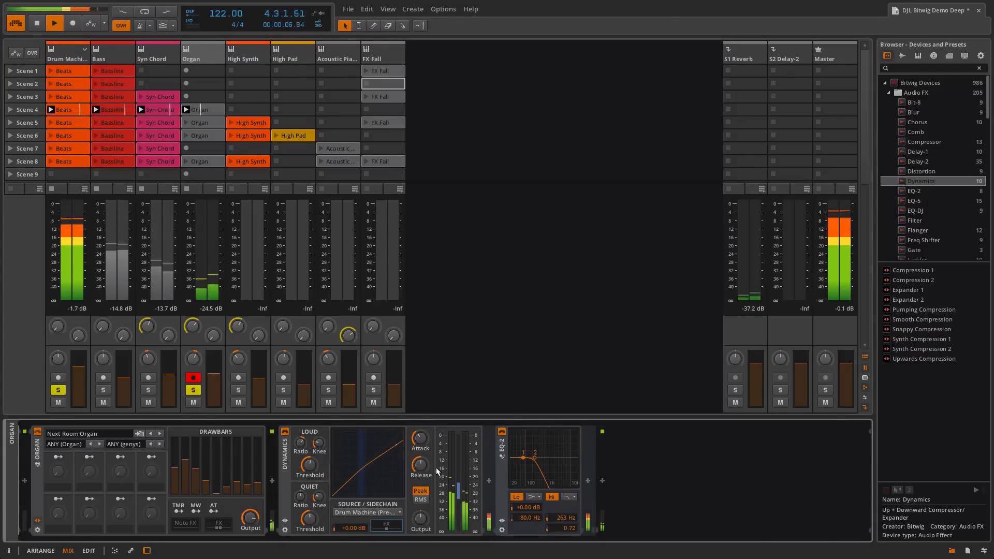
- Adjust the Dynamics device's attack and release, and lower the sidechain EQ-2's lowpass frequency to 103 Hz
{"action": "mouse_move", "coordinate": [420, 440]}
{"action": "left_mouse_down"}
{"action": "mouse_move", "coordinate": [421, 461]}
{"action": "mouse_move", "coordinate": [420, 439]}
{"action": "left_mouse_up"}
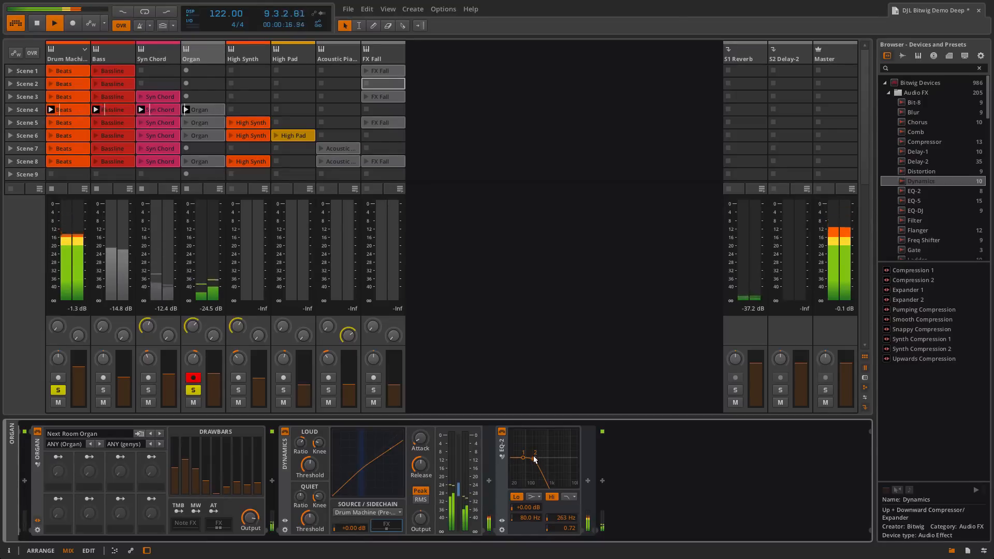
{"action": "left_click_drag", "start_coordinate": [534, 459], "coordinate": [526, 458]}
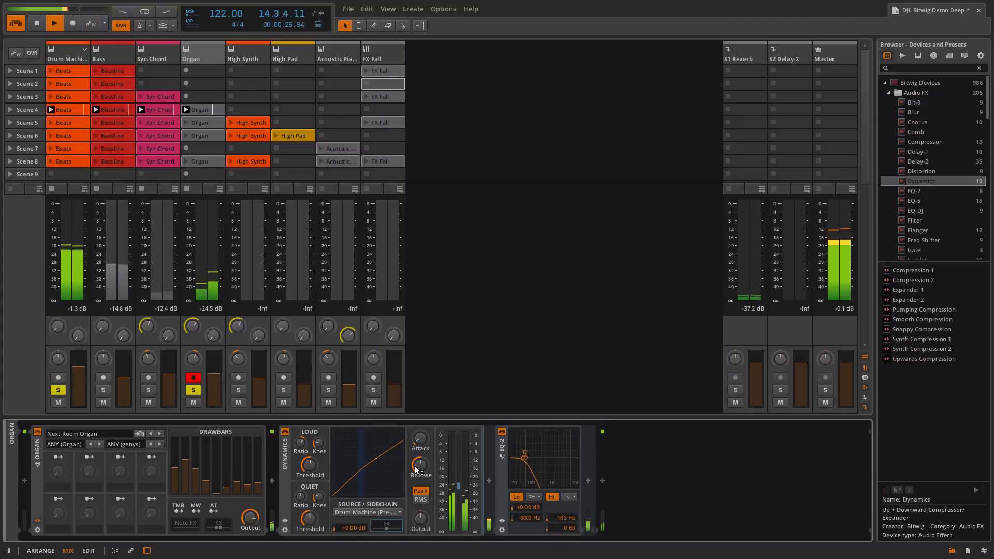
{"action": "left_click_drag", "start_coordinate": [419, 468], "coordinate": [419, 475]}
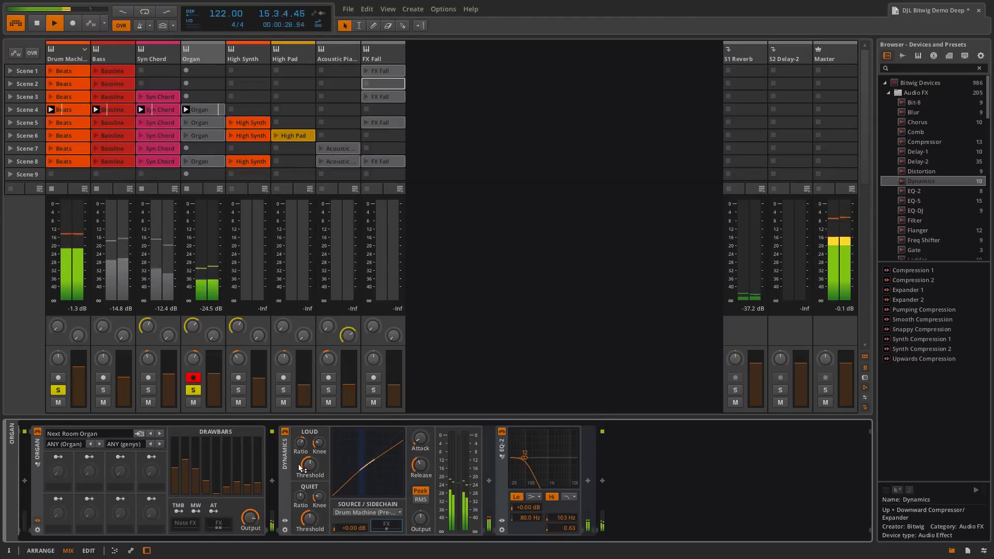
- Reshape the Dynamics device's loud compression curve with a lower threshold and harder knee, and set its output gain to +6.90 dB
{"action": "left_click_drag", "start_coordinate": [309, 466], "coordinate": [309, 474]}
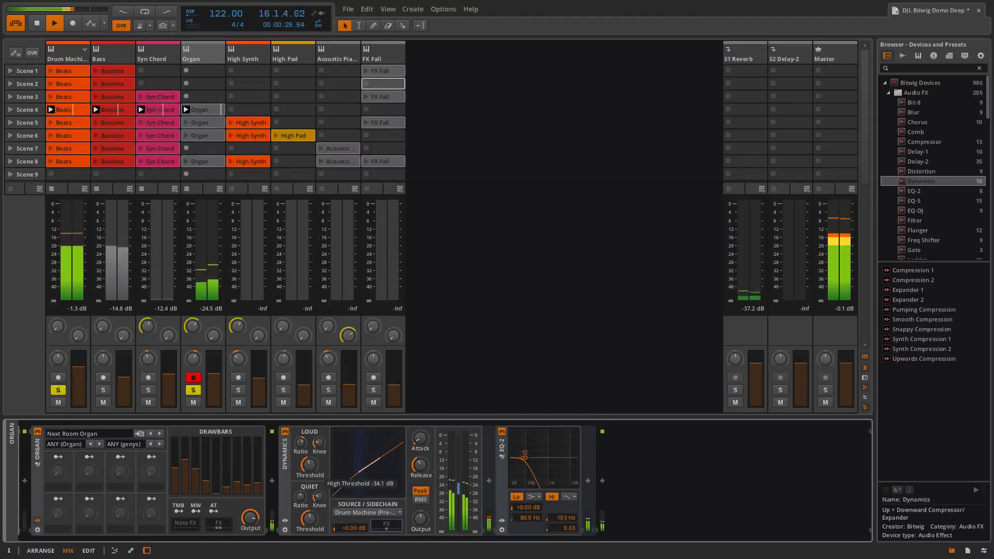
{"action": "left_click", "coordinate": [318, 443]}
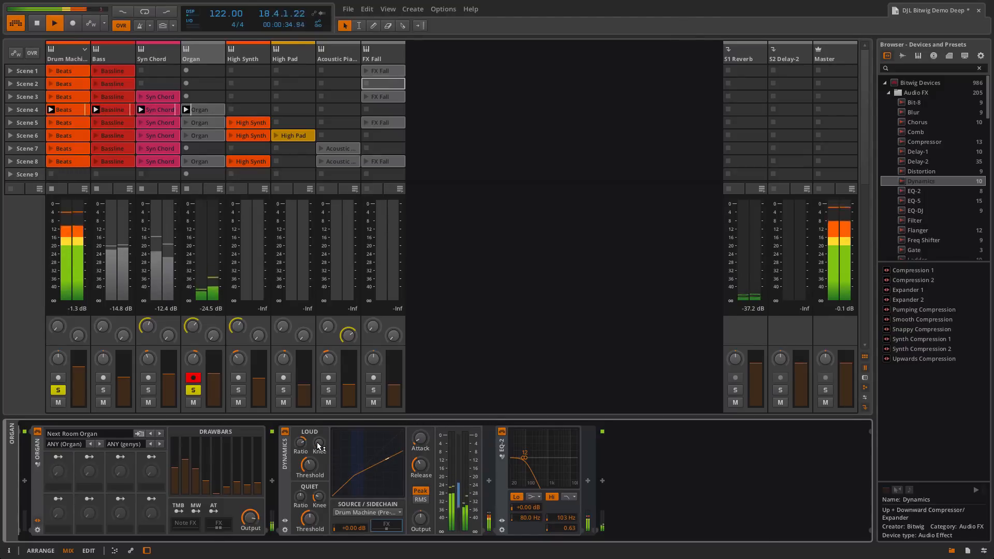
{"action": "left_click", "coordinate": [304, 457]}
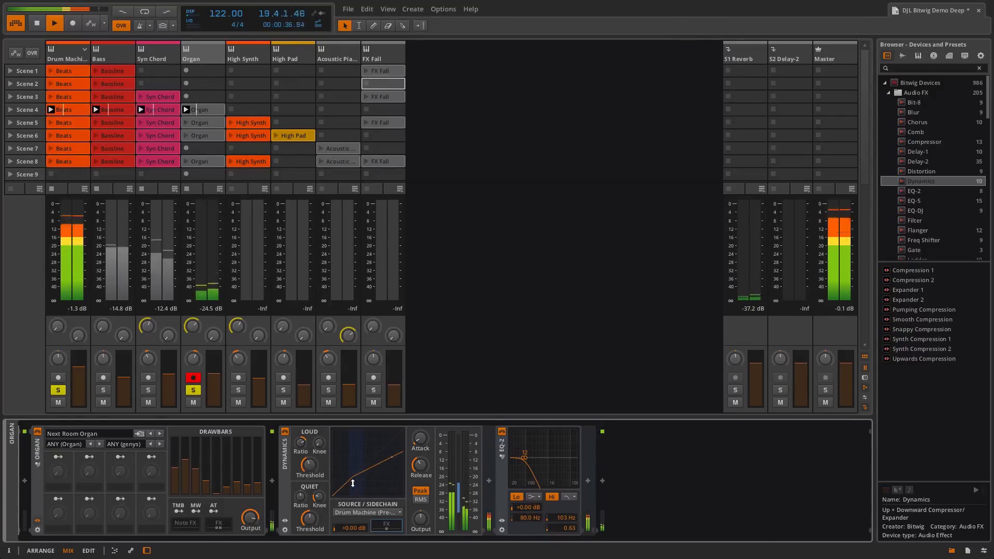
{"action": "left_click", "coordinate": [421, 520]}
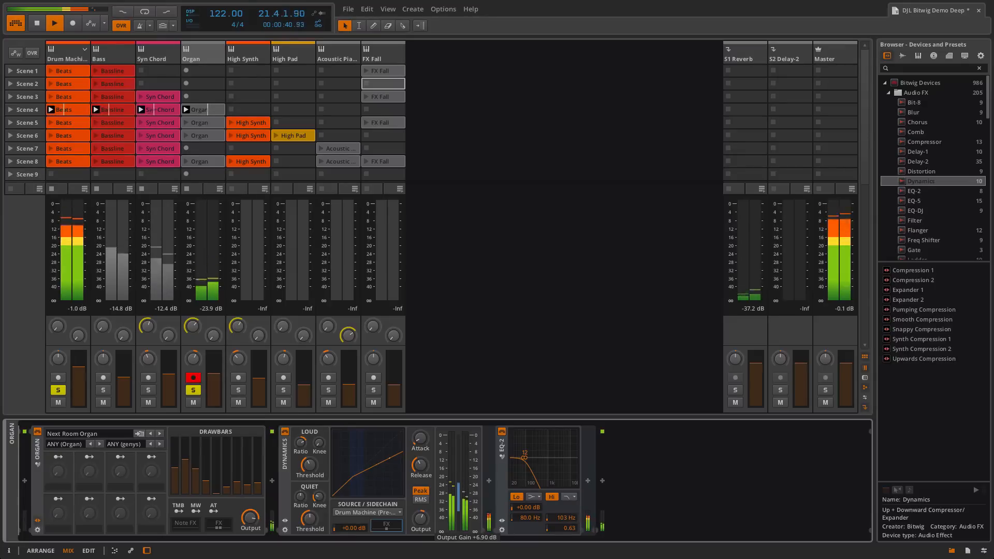
- Bypass the Dynamics device briefly and re-enable it to compare the sidechain effect
{"action": "left_click", "coordinate": [286, 432]}
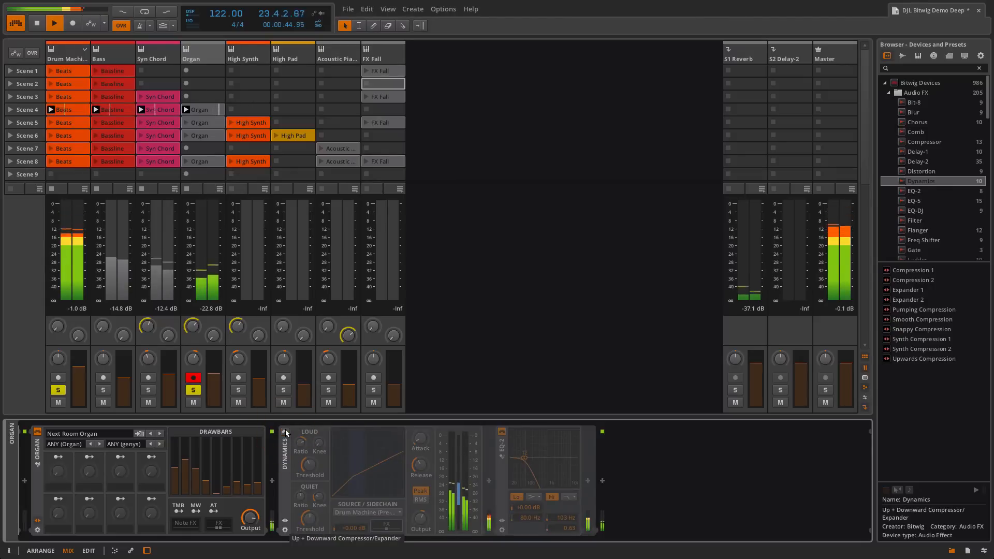
{"action": "left_click", "coordinate": [286, 432]}
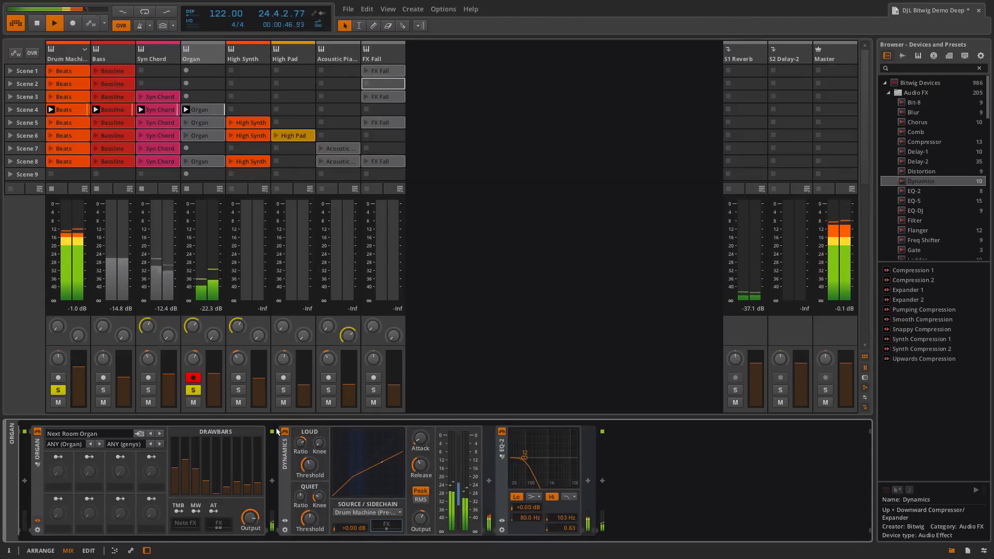
- Unsolo the Organ and Drum Machine tracks and fine-tune the Dynamics device's release within the full mix
{"action": "left_click", "coordinate": [192, 391]}
{"action": "left_click", "coordinate": [58, 390]}
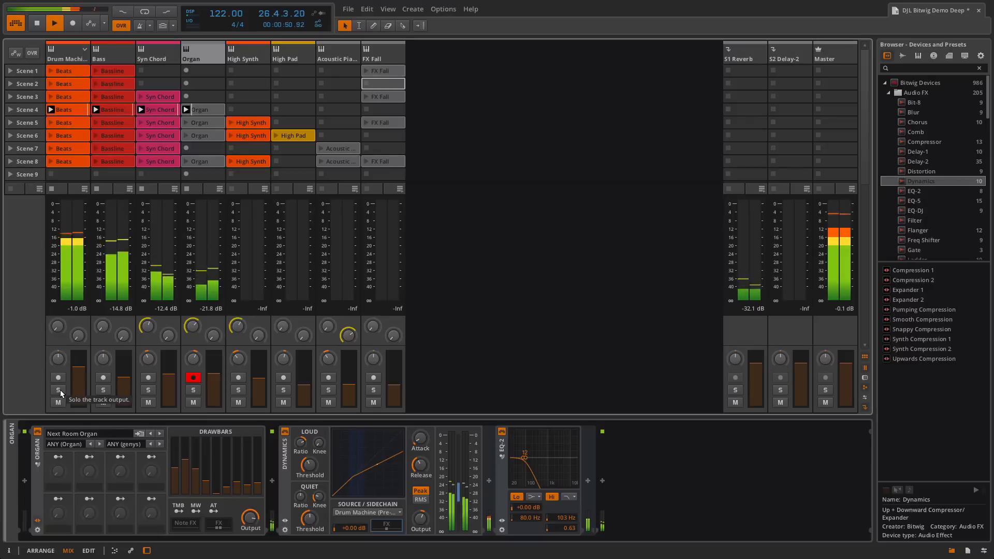
{"action": "left_click_drag", "start_coordinate": [422, 466], "coordinate": [421, 463]}
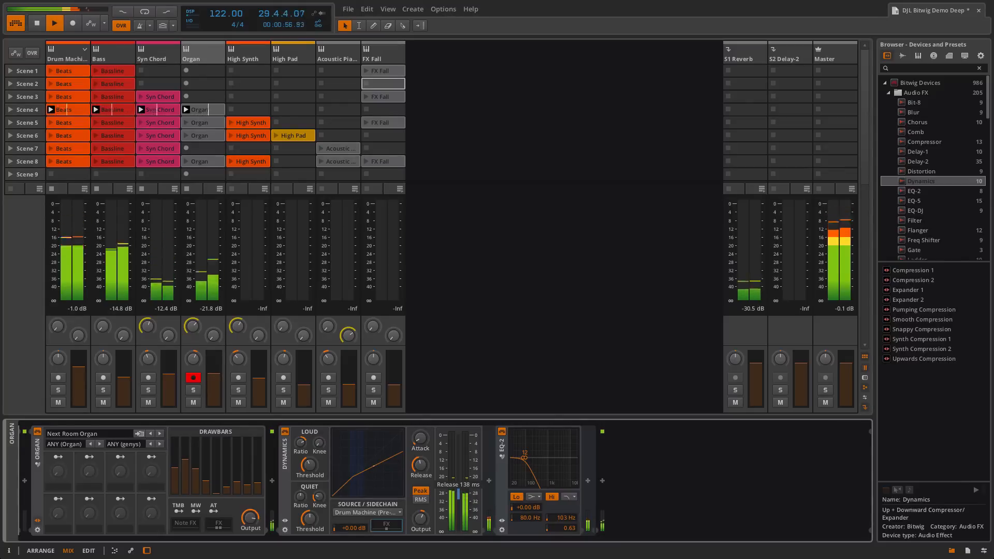
{"action": "left_click_drag", "start_coordinate": [421, 465], "coordinate": [422, 468]}
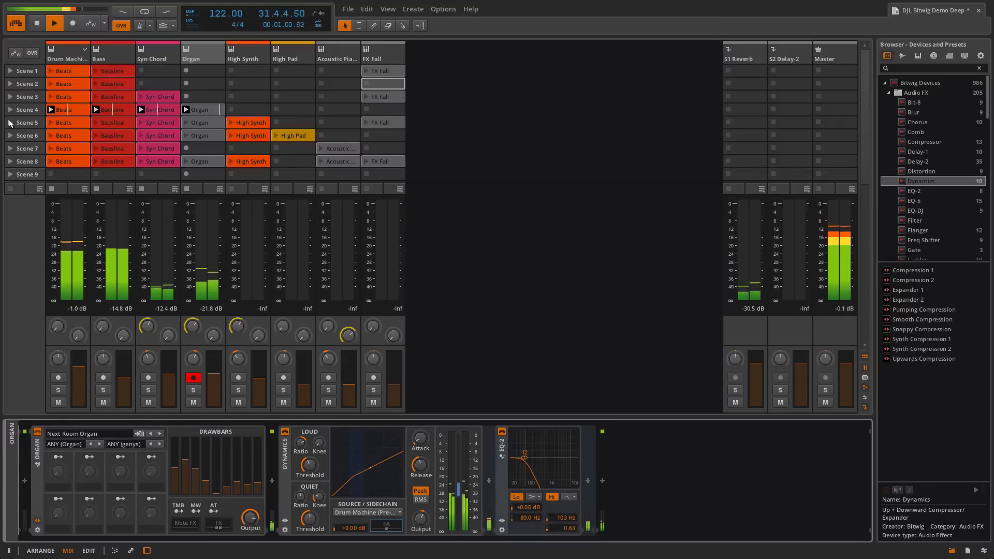
- Launch Scene 5, display the High Synth track's devices and briefly audition that track in solo
{"action": "left_click", "coordinate": [10, 123]}
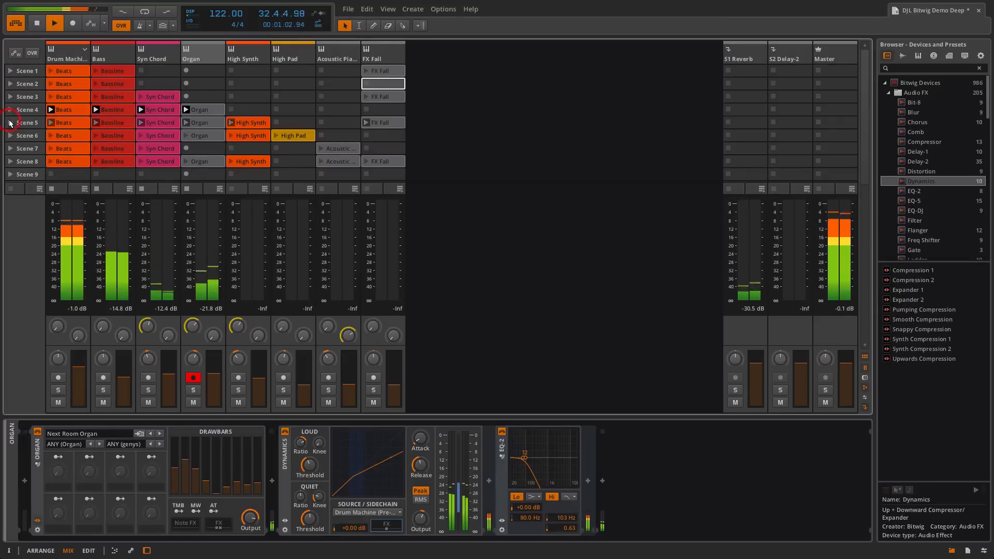
{"action": "left_click", "coordinate": [260, 46]}
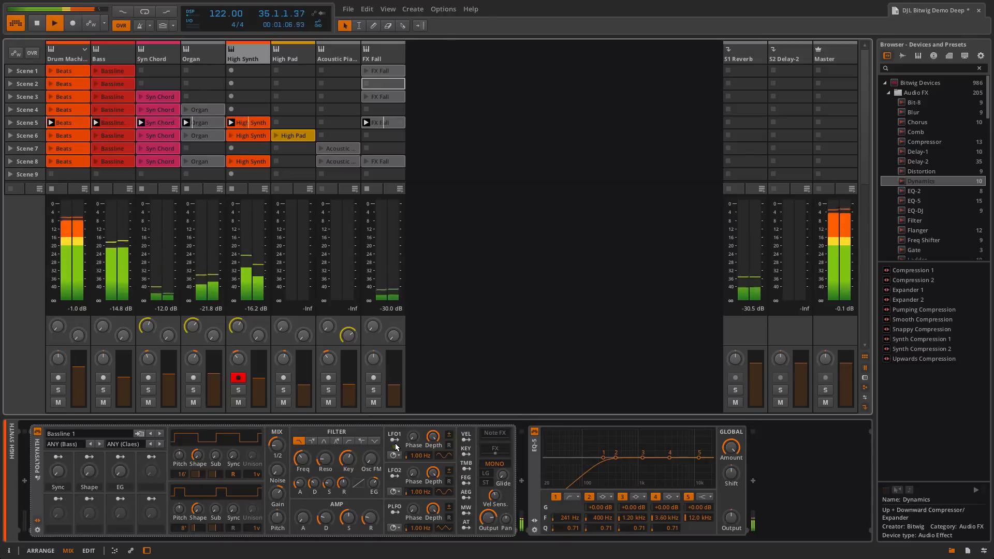
{"action": "left_click", "coordinate": [239, 390]}
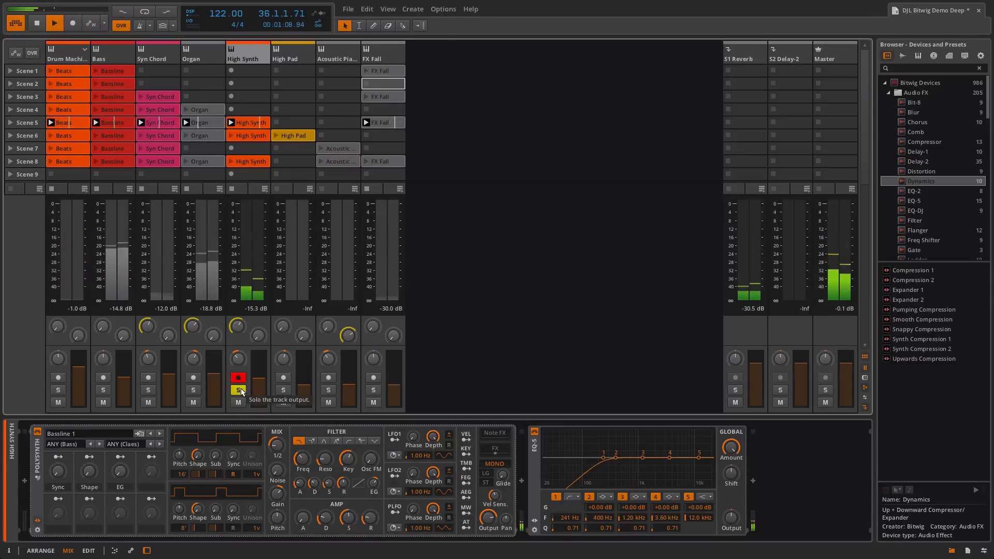
{"action": "left_click", "coordinate": [241, 391]}
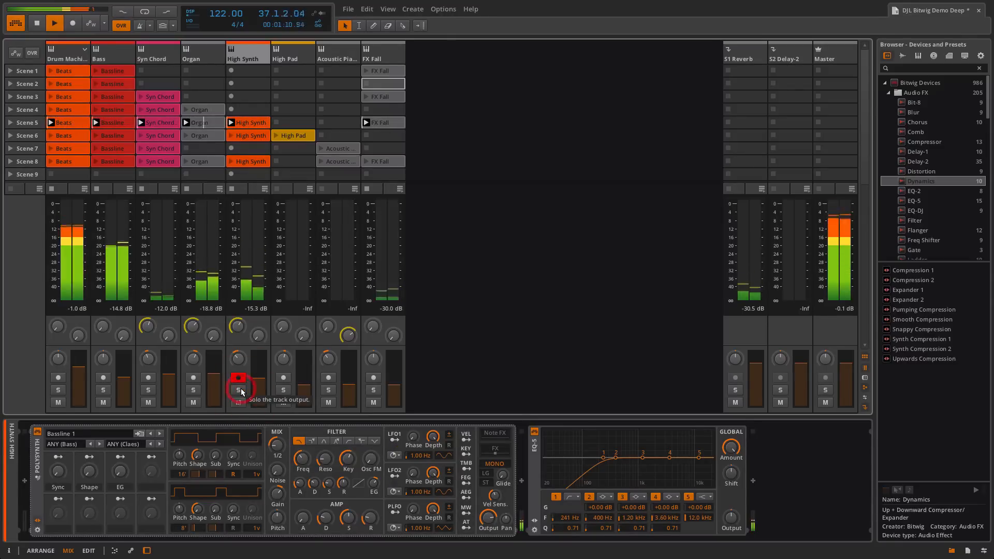
- Open the Scene 5 High Synth clip in the note editor and display its Quantize Time settings in the inspector
{"action": "double_click", "coordinate": [259, 123]}
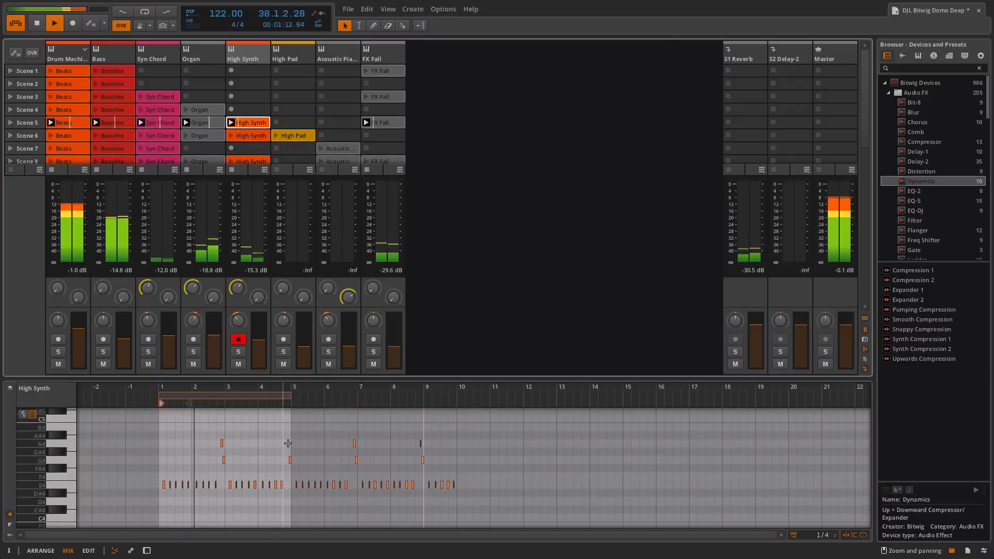
{"action": "left_click_drag", "start_coordinate": [229, 389], "coordinate": [454, 446]}
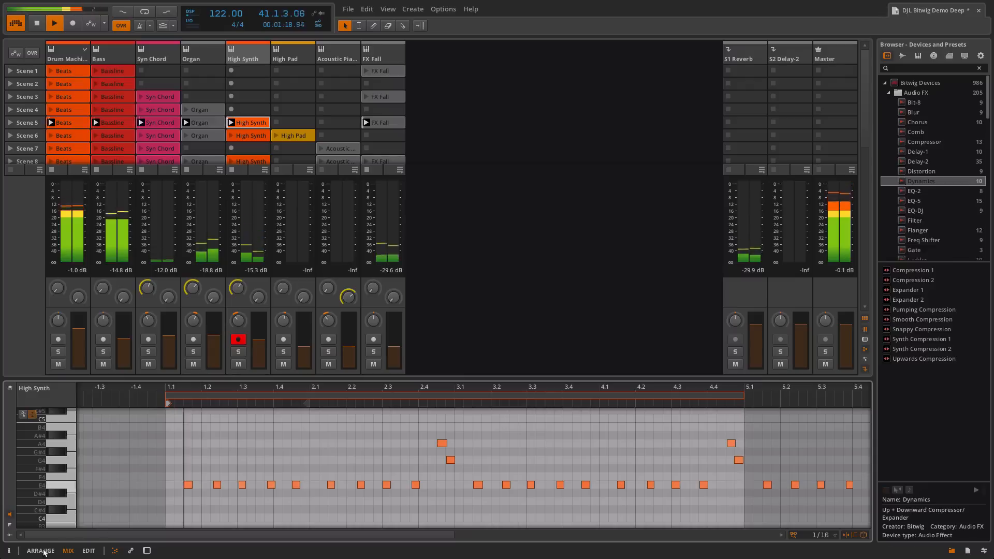
{"action": "left_click", "coordinate": [10, 551]}
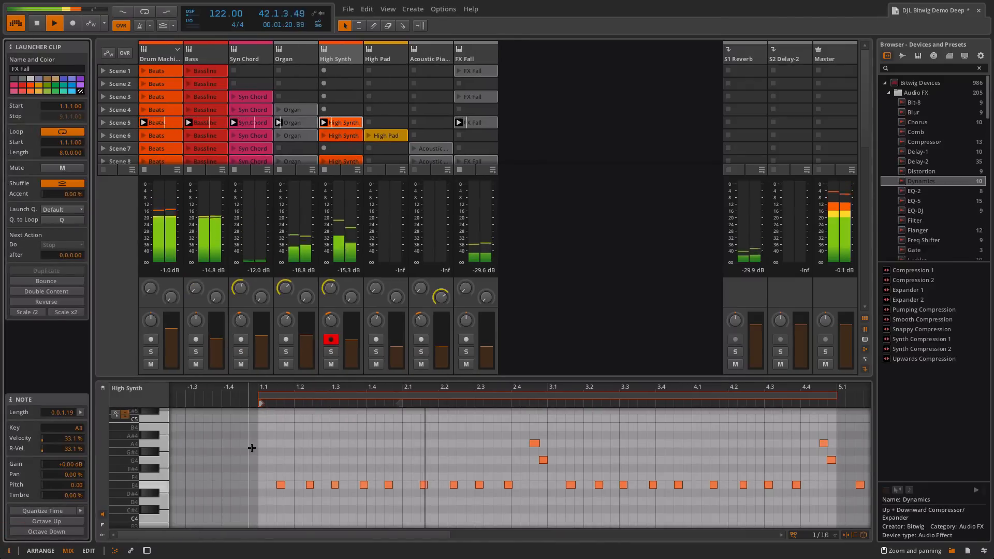
{"action": "key", "text": "space"}
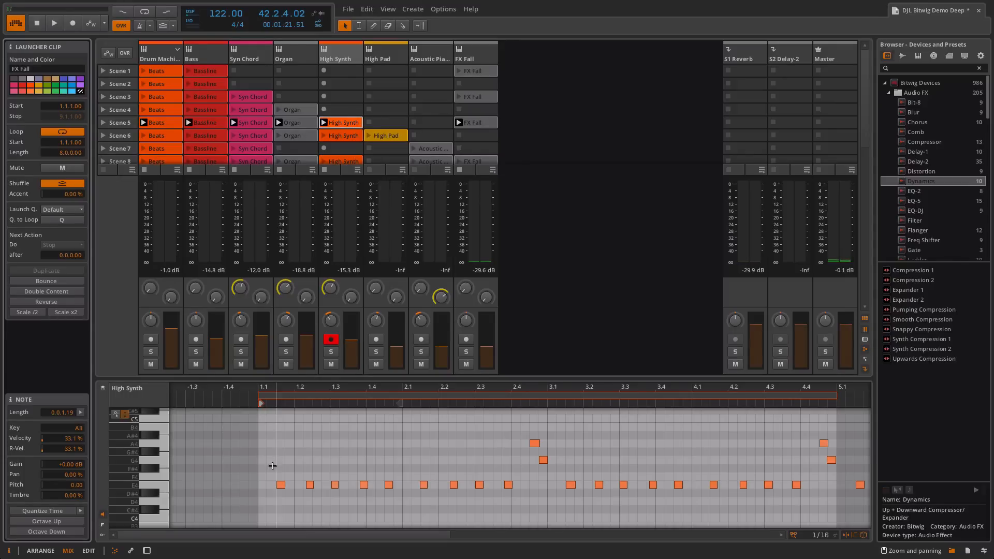
{"action": "left_click", "coordinate": [81, 510]}
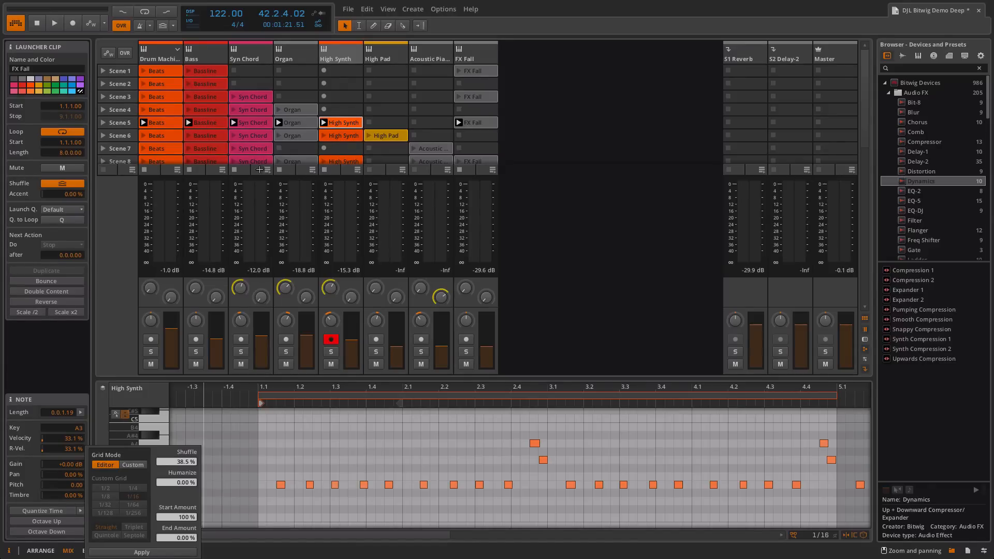
- Open the Scene 5 Syn Chord clip and play its zoomed-in notes with the Syn Chord and Drum Machine tracks soloed
{"action": "left_click", "coordinate": [255, 122]}
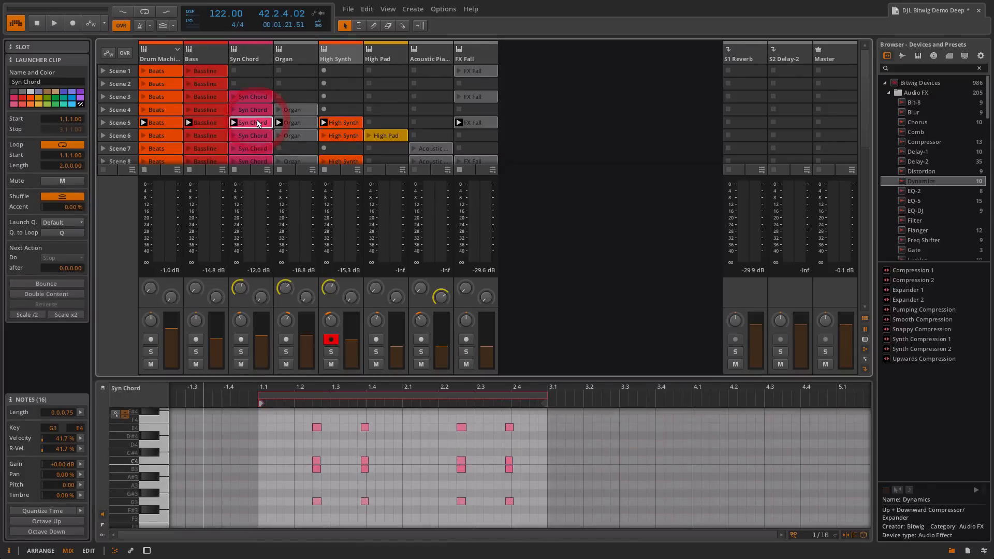
{"action": "left_click_drag", "start_coordinate": [511, 388], "coordinate": [508, 430]}
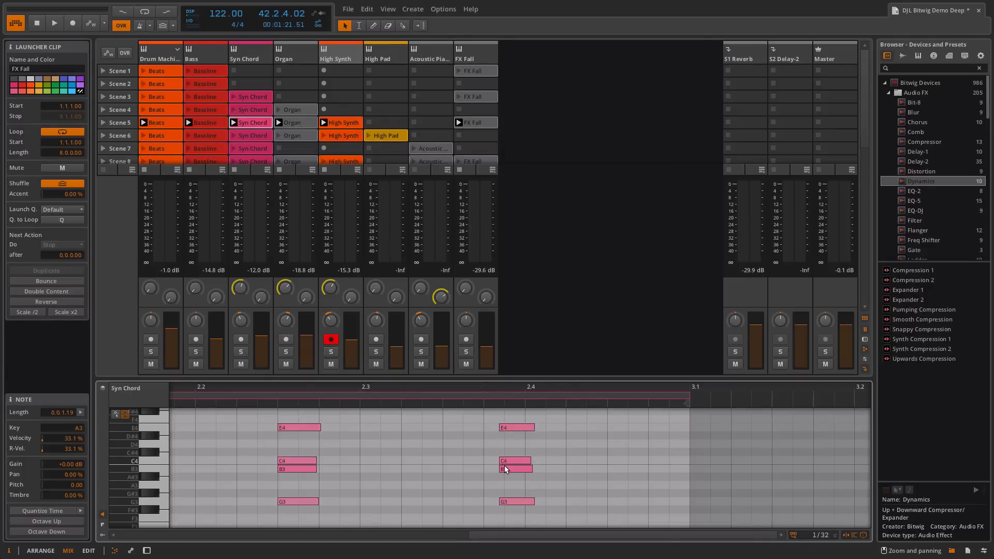
{"action": "key", "text": "space"}
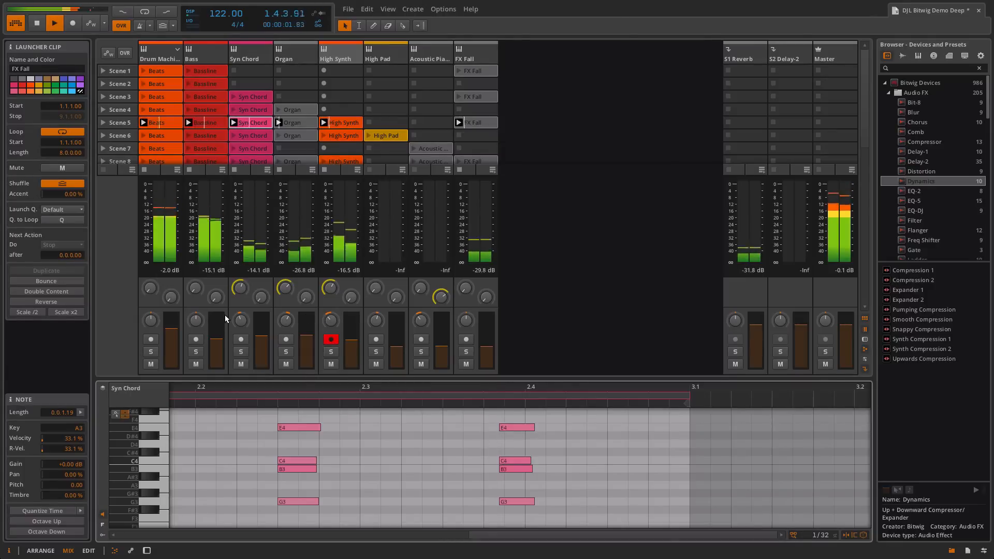
{"action": "left_click", "coordinate": [239, 351]}
{"action": "left_click", "coordinate": [156, 352]}
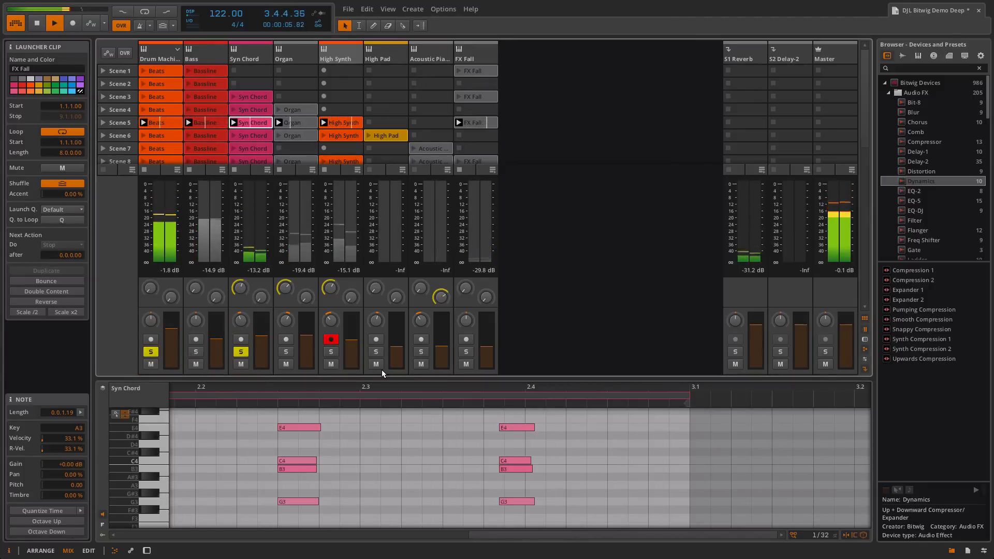
{"action": "scroll", "coordinate": [423, 437], "scroll_direction": "left", "scroll_amount": 4}
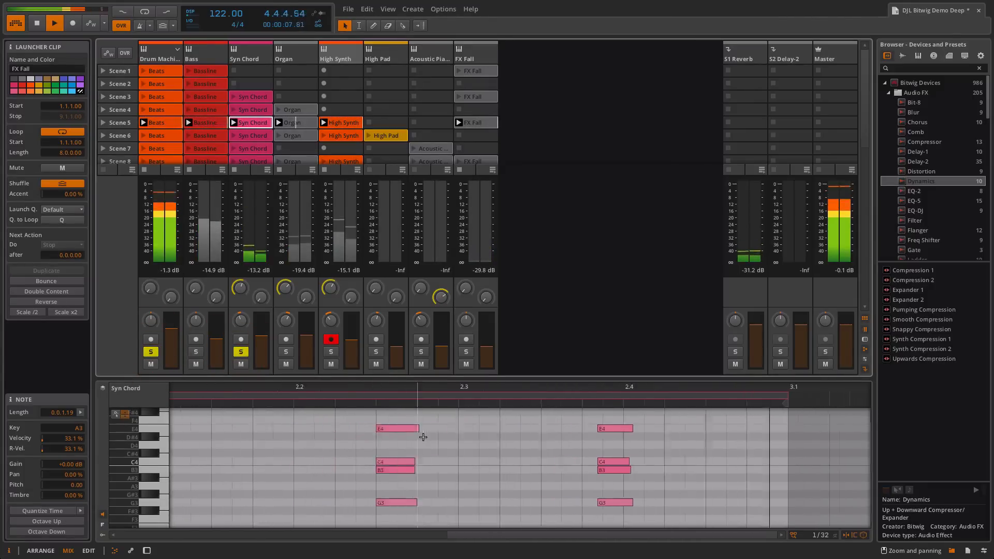
{"action": "scroll", "coordinate": [423, 437], "scroll_direction": "left", "scroll_amount": 2}
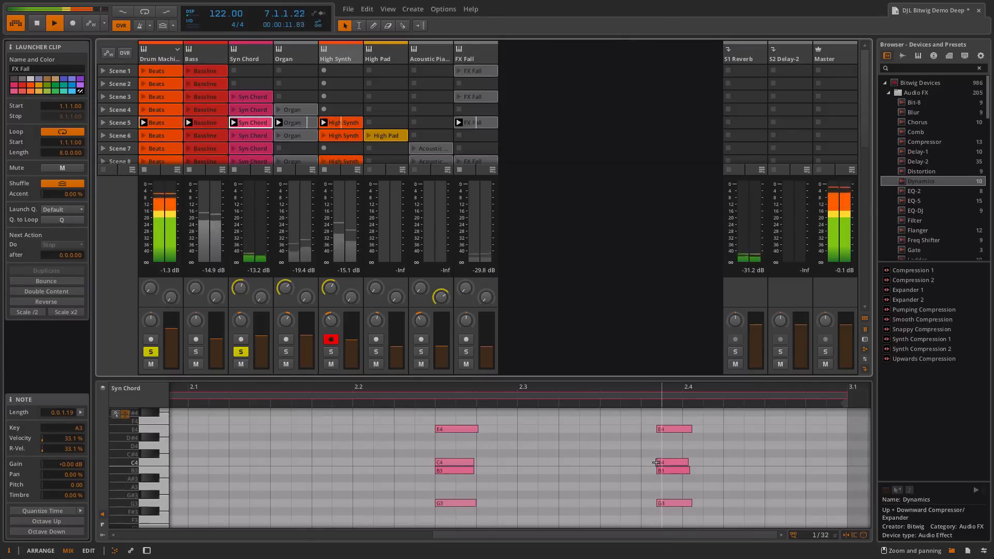
{"action": "key", "text": "space"}
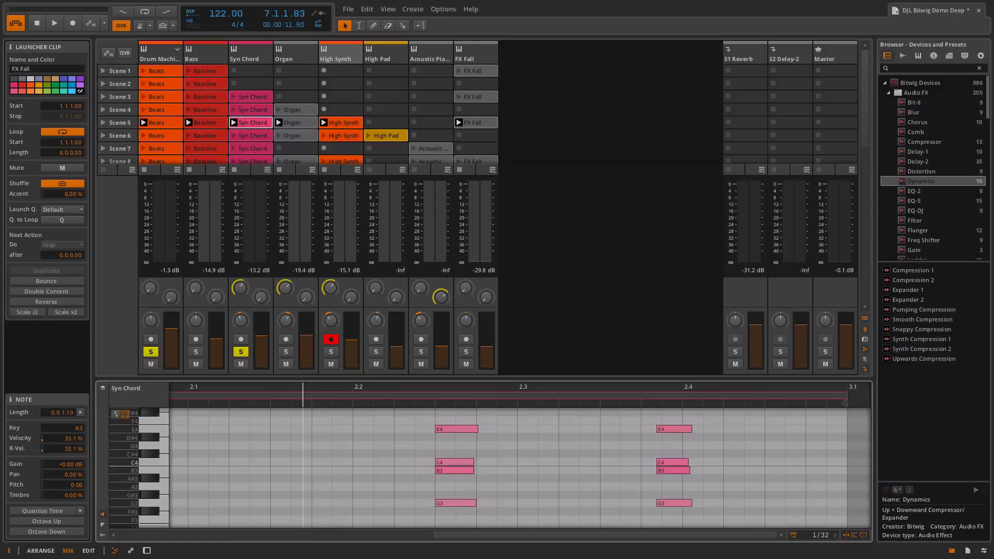
- Unsolo the Drum Machine to audition the Syn Chord alone, and clear the Syn Chord solo to return to the full mix
{"action": "left_click_drag", "start_coordinate": [302, 395], "coordinate": [312, 371]}
{"action": "left_click", "coordinate": [151, 351]}
{"action": "key", "text": "space"}
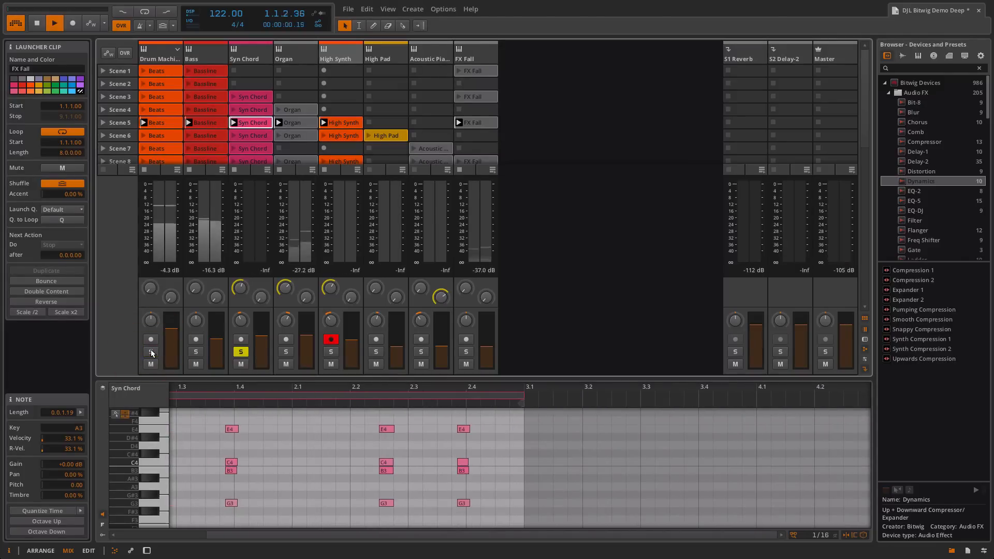
{"action": "left_click", "coordinate": [241, 350]}
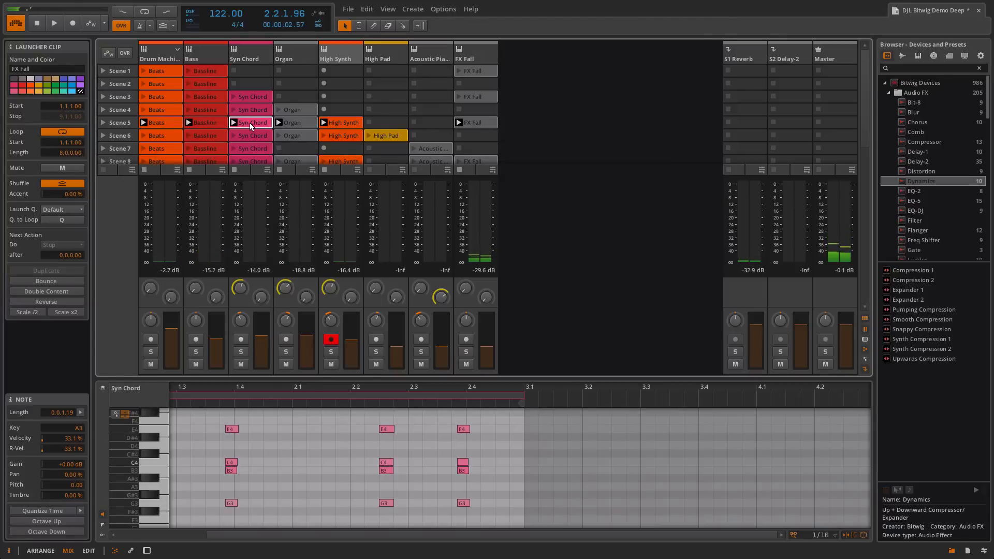
- Display the devices of the Syn Chord track and those of the Bass track
{"action": "left_click", "coordinate": [254, 57]}
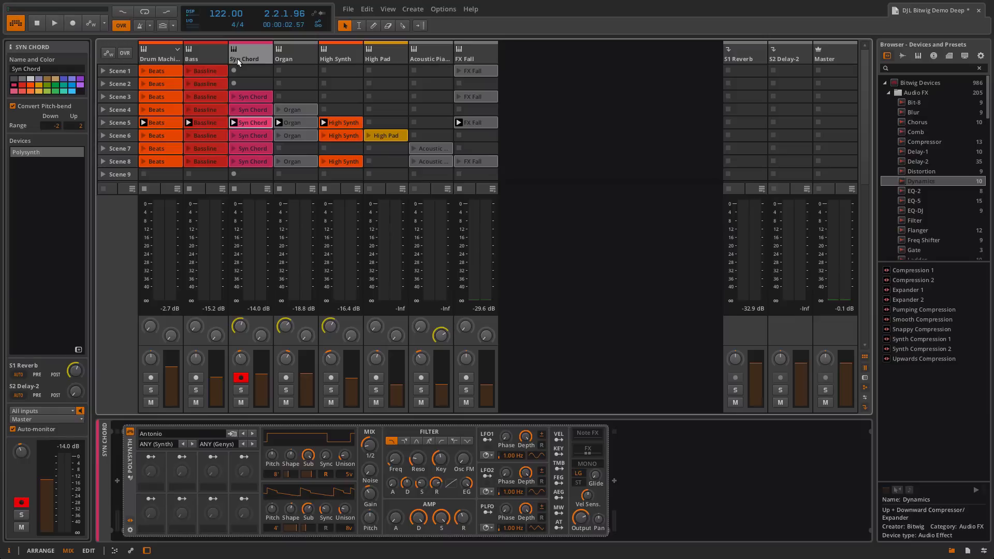
{"action": "left_click", "coordinate": [213, 54]}
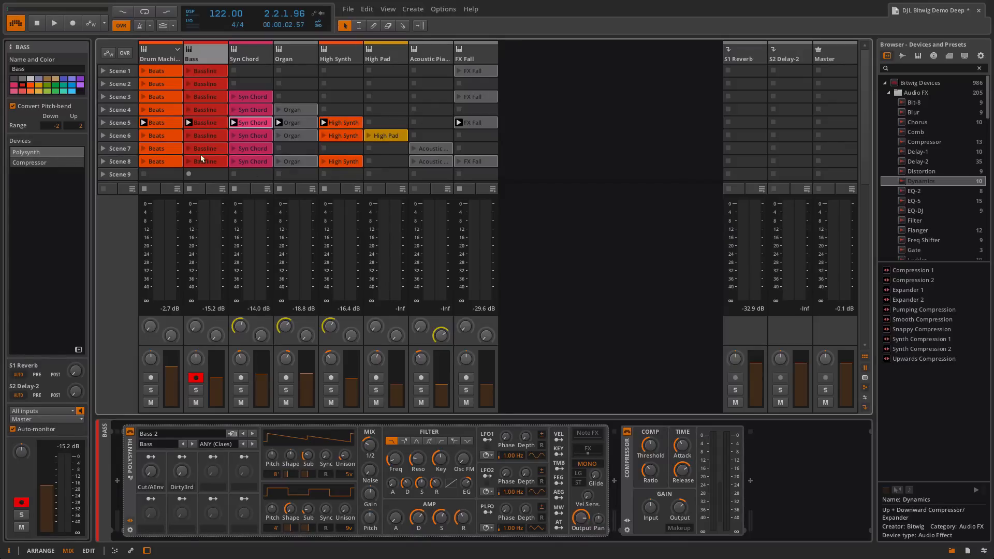
- Launch Scene 6, audition the High Pad track in solo while displaying its devices, and return to the full mix
{"action": "left_click", "coordinate": [103, 136]}
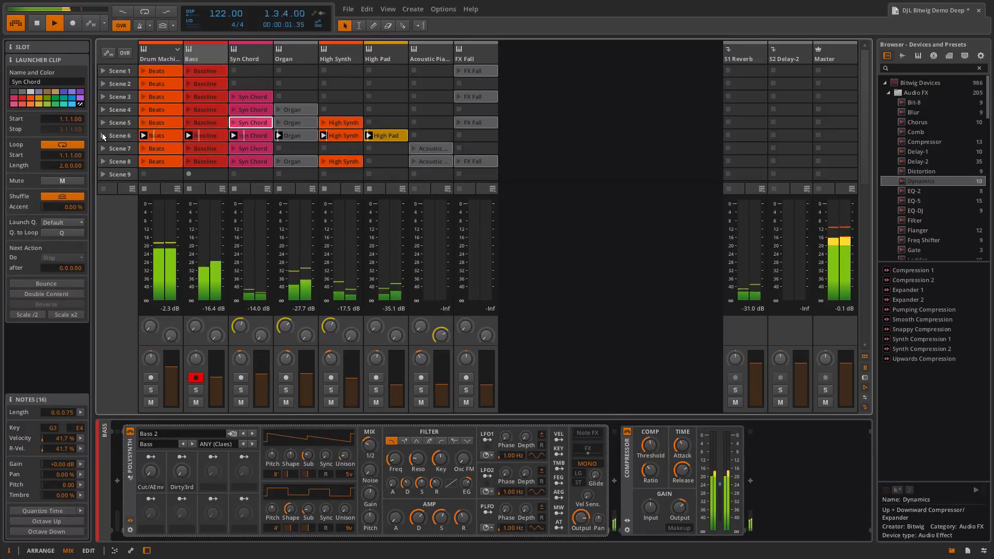
{"action": "left_click", "coordinate": [377, 390]}
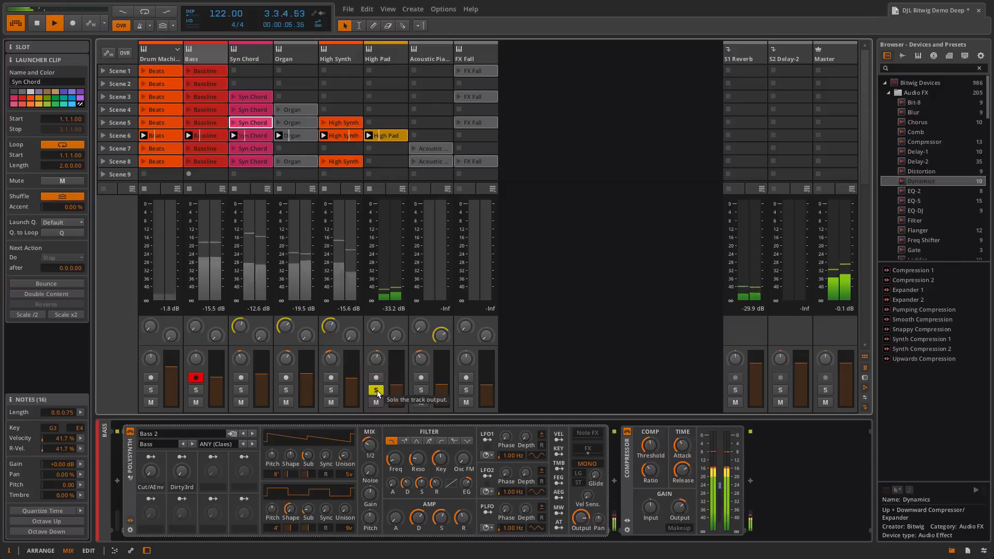
{"action": "left_click", "coordinate": [397, 55]}
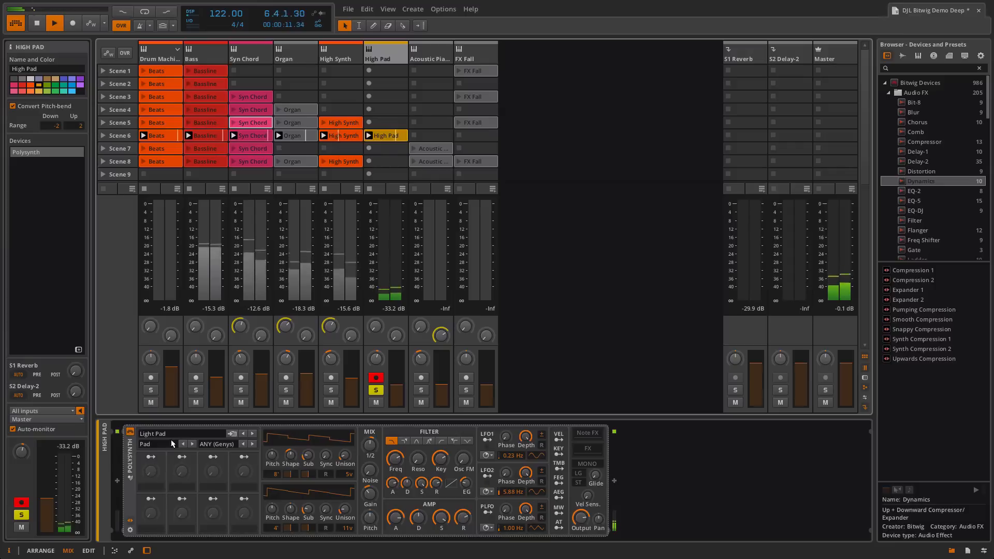
{"action": "left_click", "coordinate": [375, 390]}
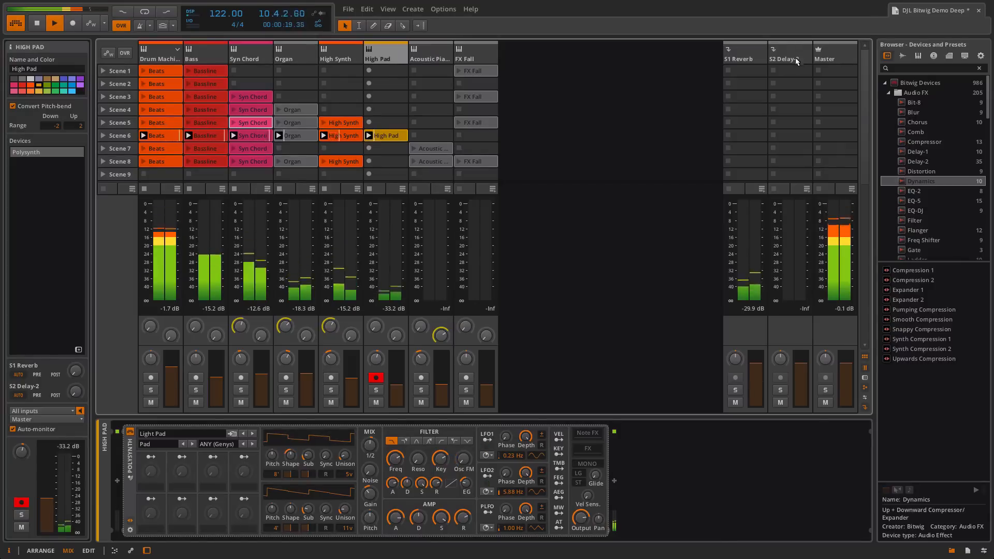
- Display the Master track's devices and sweep the Ladder filter's HP3 frequency up and back down to its minimum during playback
{"action": "left_click", "coordinate": [827, 57]}
{"action": "left_click_drag", "start_coordinate": [288, 451], "coordinate": [289, 399]}
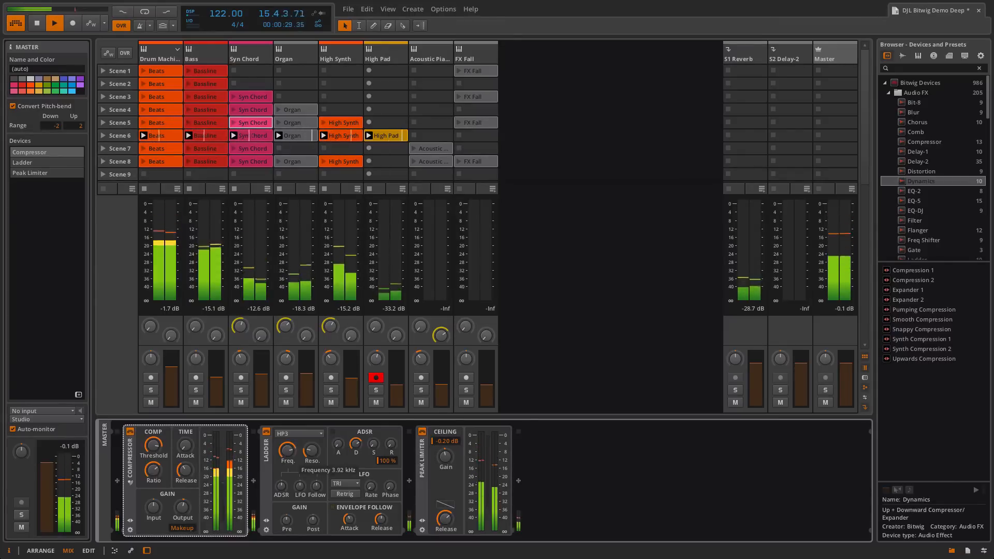
{"action": "left_click_drag", "start_coordinate": [289, 454], "coordinate": [289, 486]}
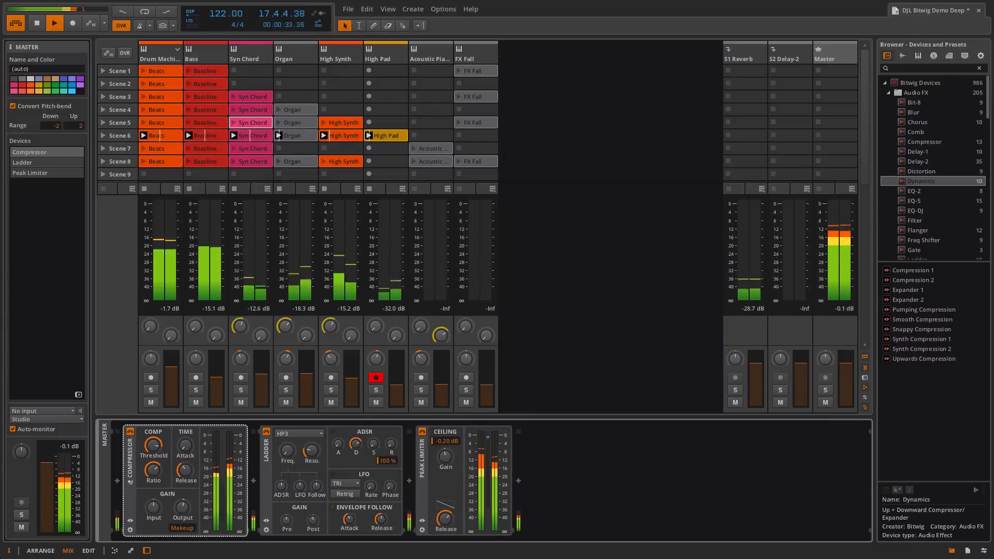
{"action": "left_click_drag", "start_coordinate": [288, 452], "coordinate": [288, 432]}
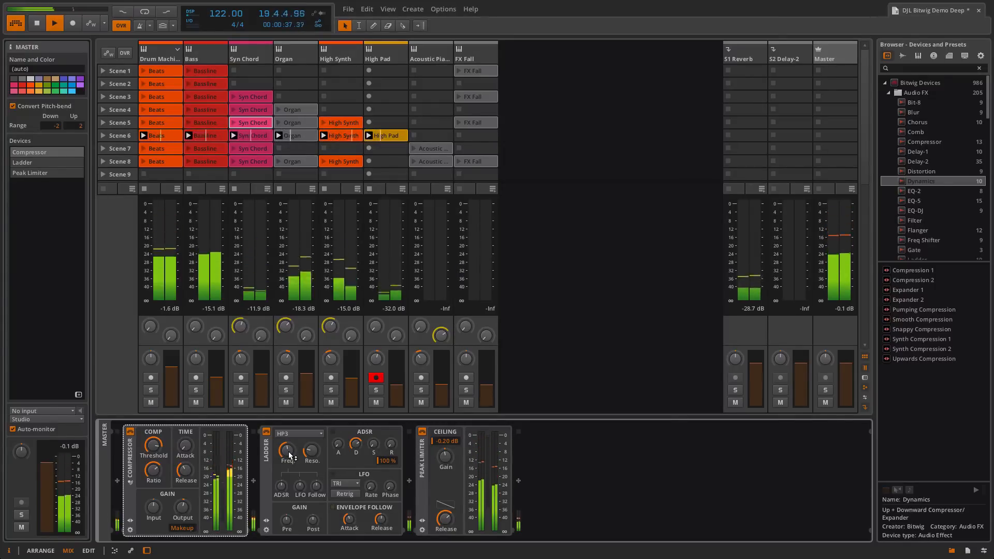
{"action": "mouse_move", "coordinate": [289, 455]}
{"action": "left_mouse_down"}
{"action": "mouse_move", "coordinate": [289, 441]}
{"action": "mouse_move", "coordinate": [289, 453]}
{"action": "left_mouse_up"}
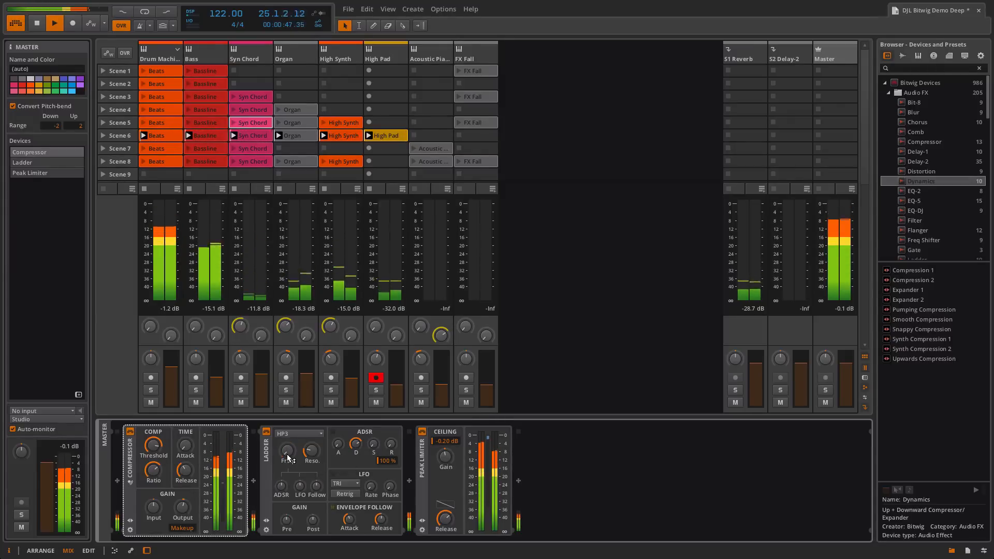
{"action": "mouse_move", "coordinate": [291, 447]}
{"action": "left_mouse_down"}
{"action": "mouse_move", "coordinate": [291, 466]}
{"action": "mouse_move", "coordinate": [291, 437]}
{"action": "mouse_move", "coordinate": [291, 460]}
{"action": "left_mouse_up"}
- Launch Scene 7, solo the Acoustic Piano track and display its device chain
{"action": "left_click", "coordinate": [103, 148]}
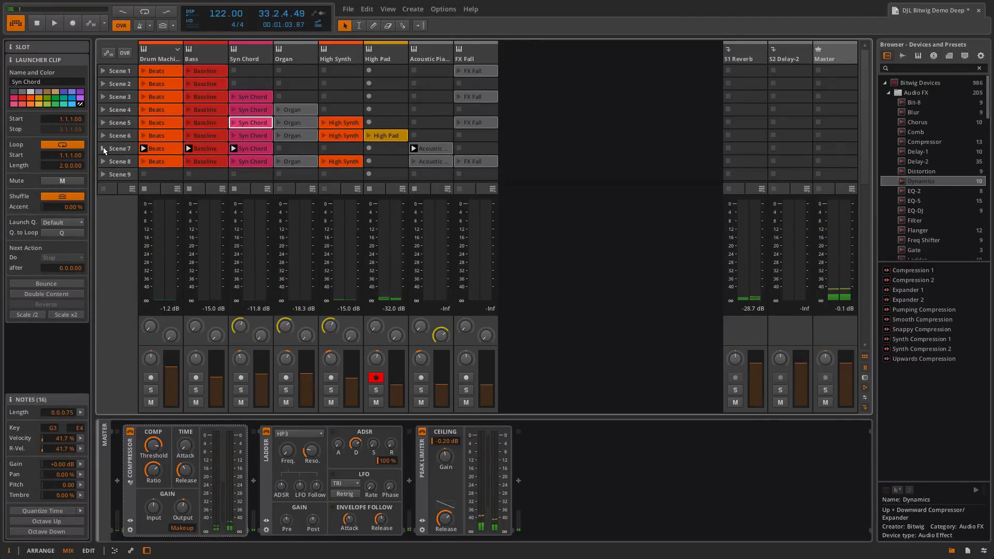
{"action": "left_click", "coordinate": [103, 149]}
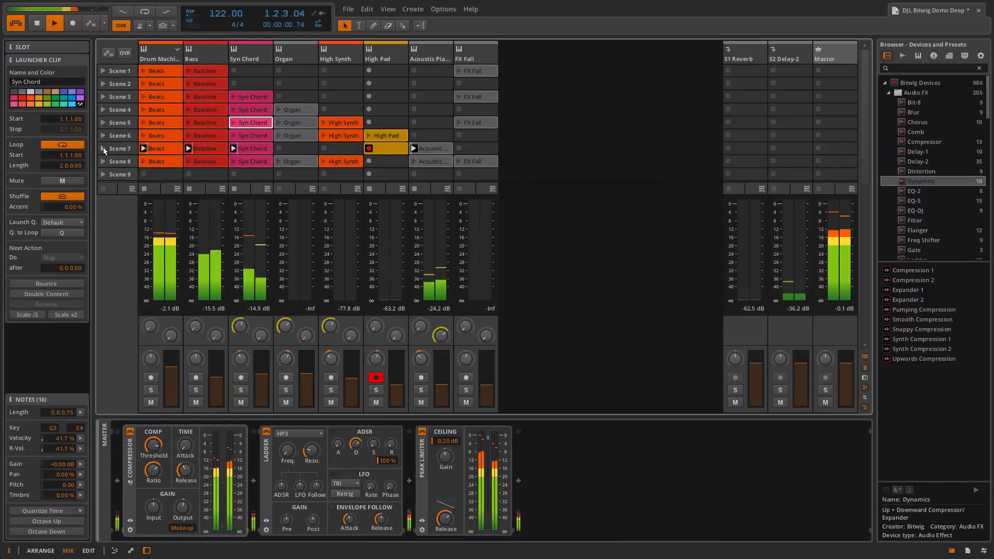
{"action": "left_click", "coordinate": [421, 390]}
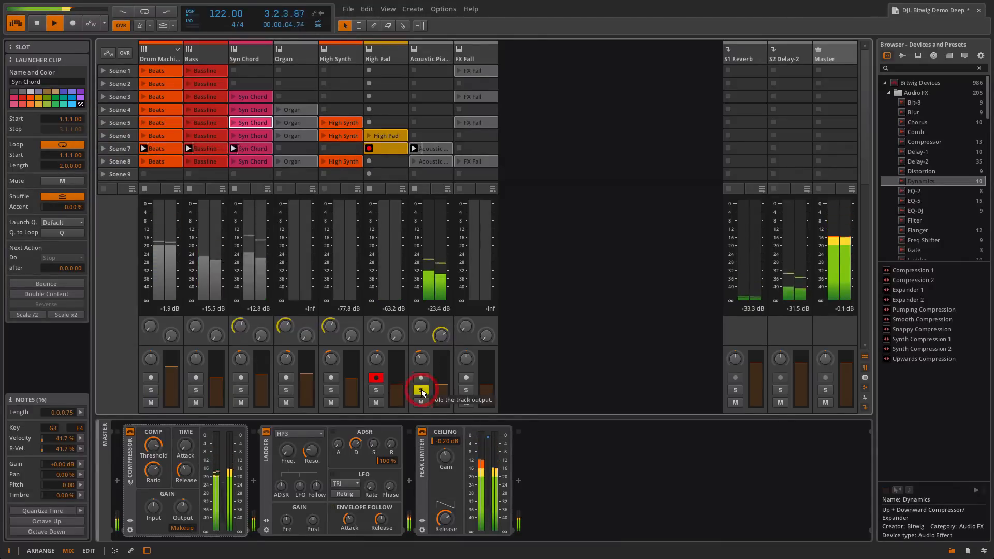
{"action": "left_click", "coordinate": [436, 58]}
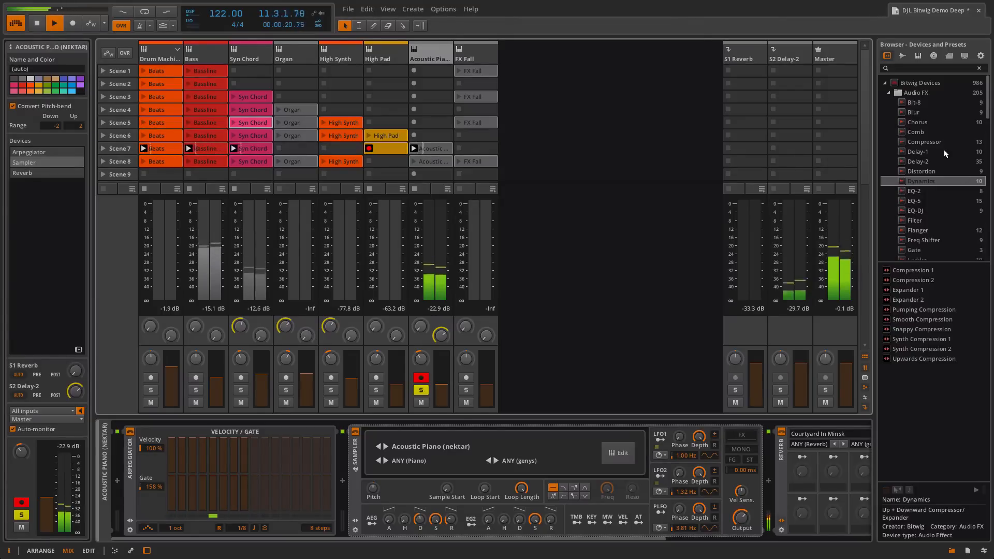
- Look through the browser's devices, samples and multisamples, and return to the device and preset listing
{"action": "scroll", "coordinate": [944, 154], "scroll_direction": "down", "scroll_amount": 15}
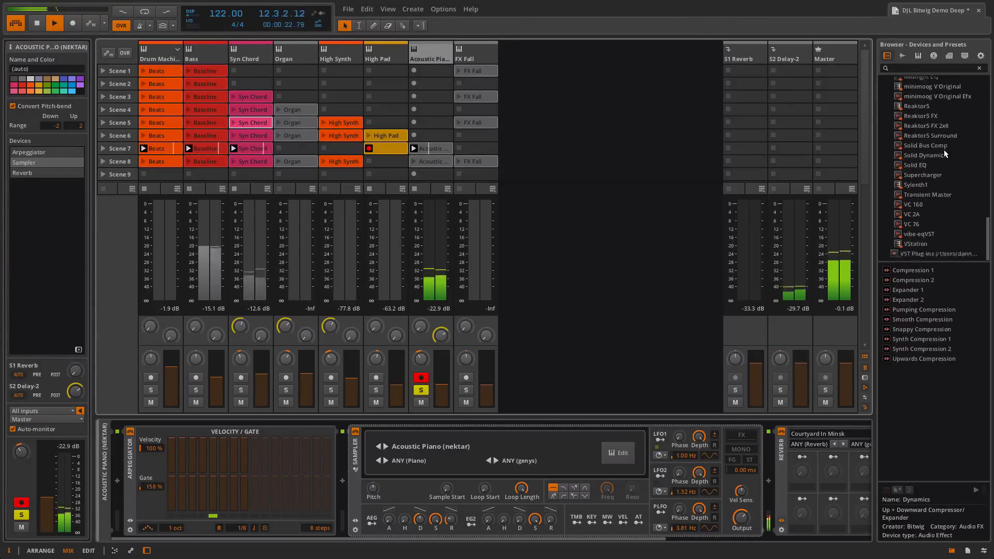
{"action": "scroll", "coordinate": [944, 153], "scroll_direction": "up", "scroll_amount": 15}
{"action": "left_click", "coordinate": [917, 56]}
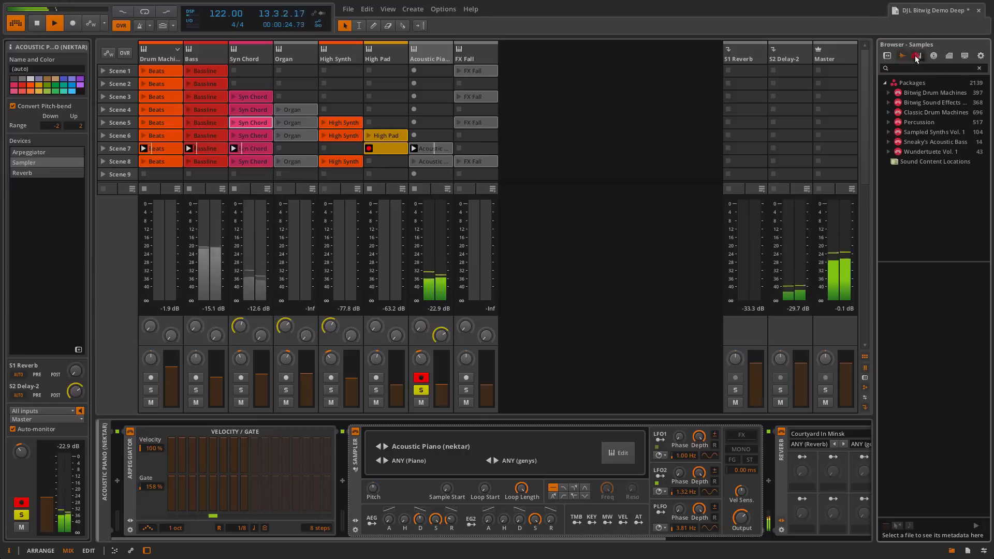
{"action": "left_click", "coordinate": [916, 56]}
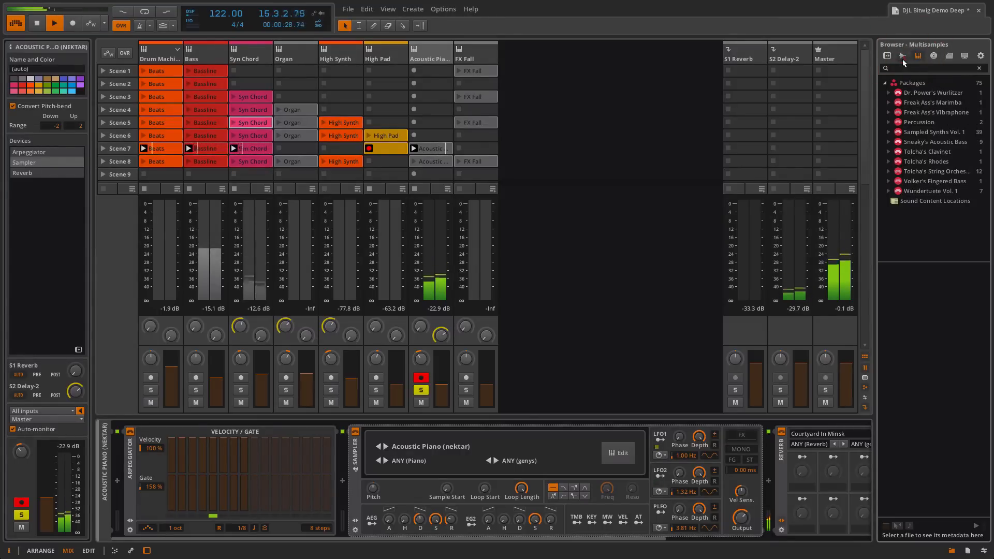
{"action": "left_click", "coordinate": [886, 56]}
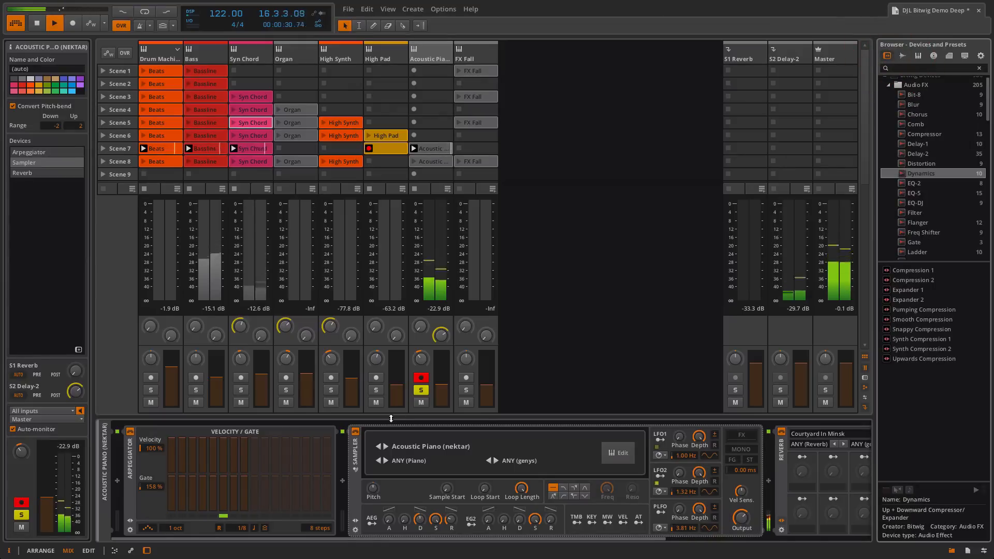
- Hear the Acoustic Piano in the full mix, solo it again and display the S2 Delay-2 return track's device
{"action": "left_click", "coordinate": [421, 390]}
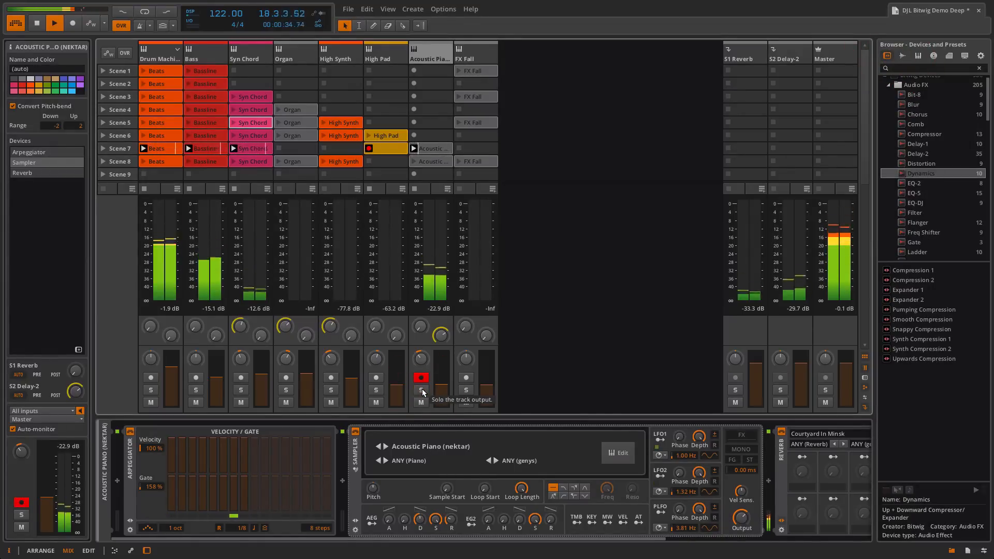
{"action": "left_click", "coordinate": [421, 390]}
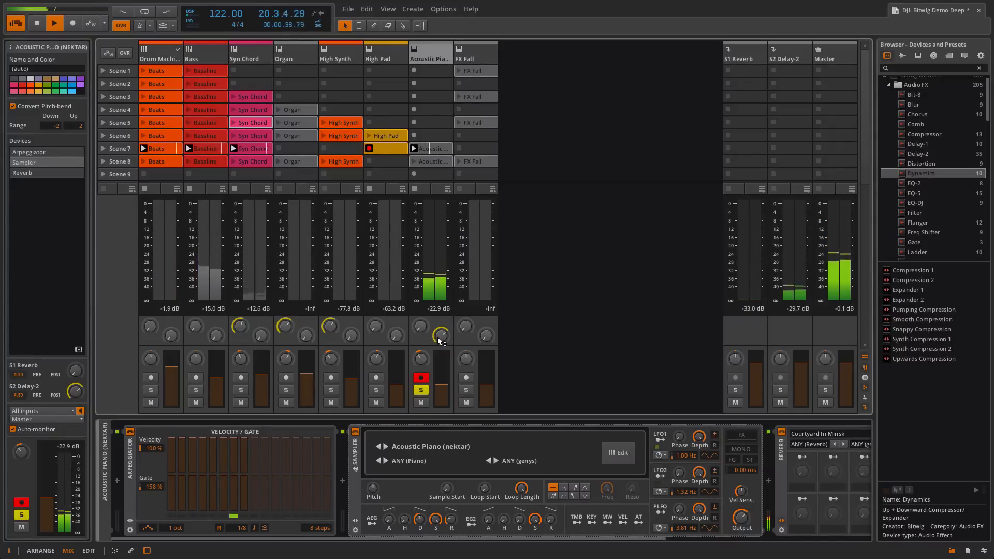
{"action": "left_click", "coordinate": [785, 56]}
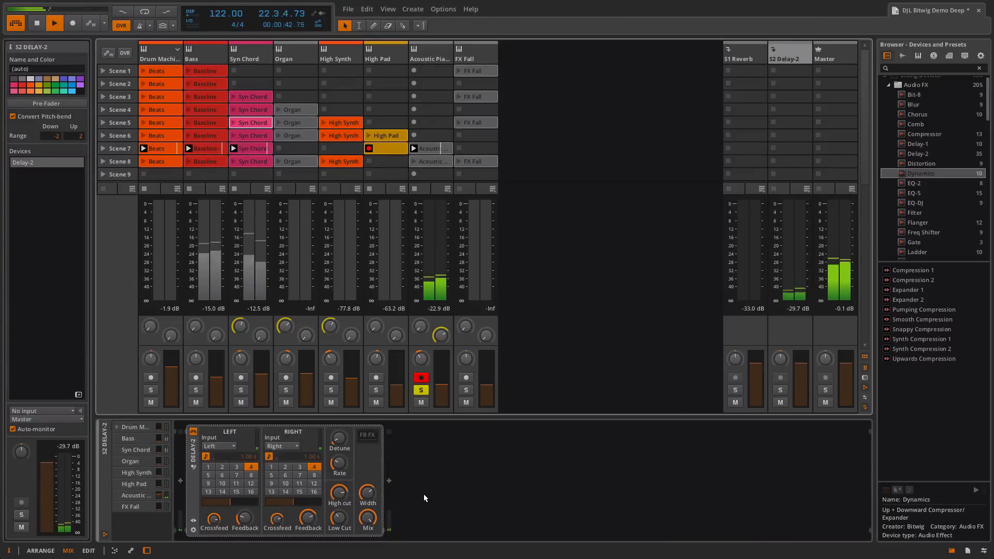
- Unsolo the Acoustic Piano track and launch Scene 8 to hear the full arrangement
{"action": "left_click", "coordinate": [421, 390]}
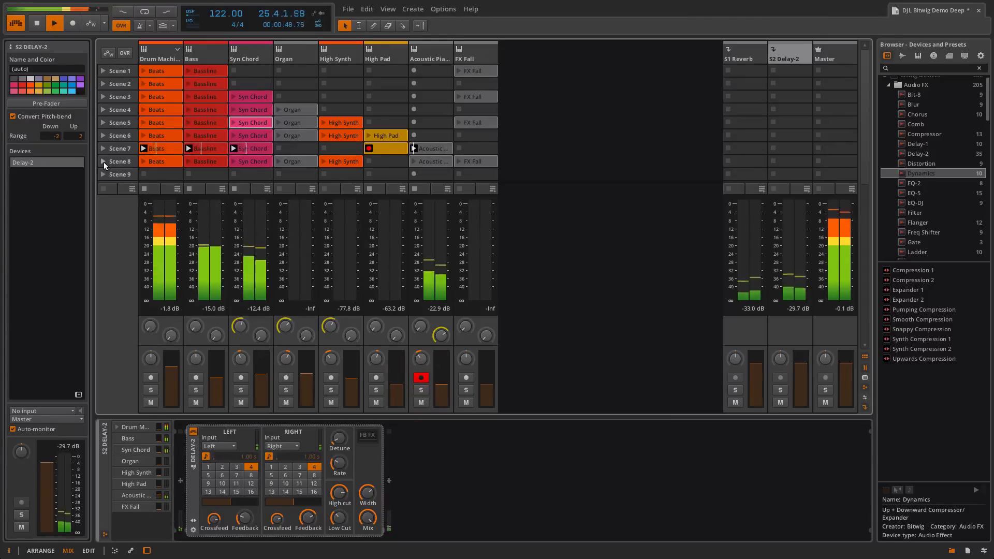
{"action": "left_click", "coordinate": [104, 163]}
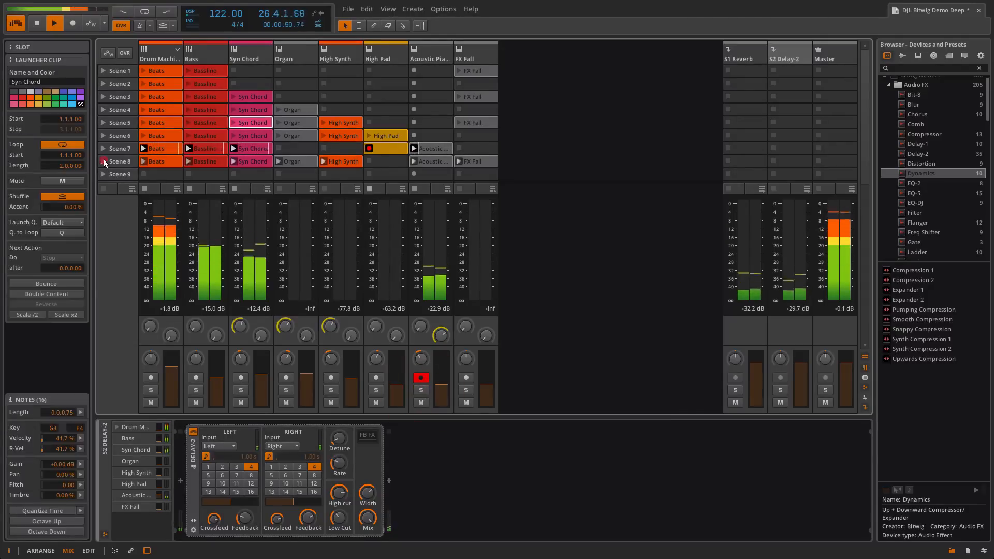
{"action": "scroll", "coordinate": [385, 152], "scroll_direction": "down", "scroll_amount": 1}
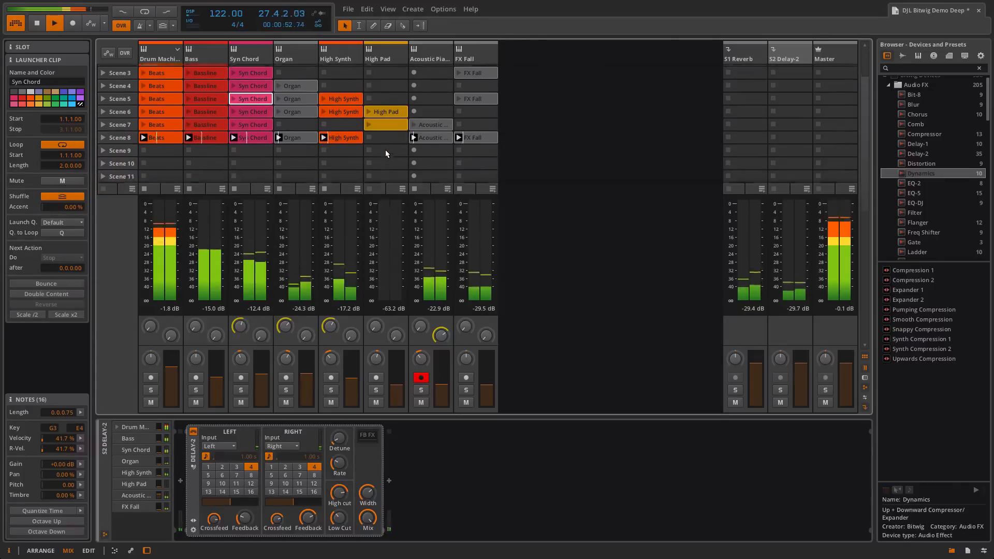
{"action": "scroll", "coordinate": [385, 150], "scroll_direction": "down", "scroll_amount": 1}
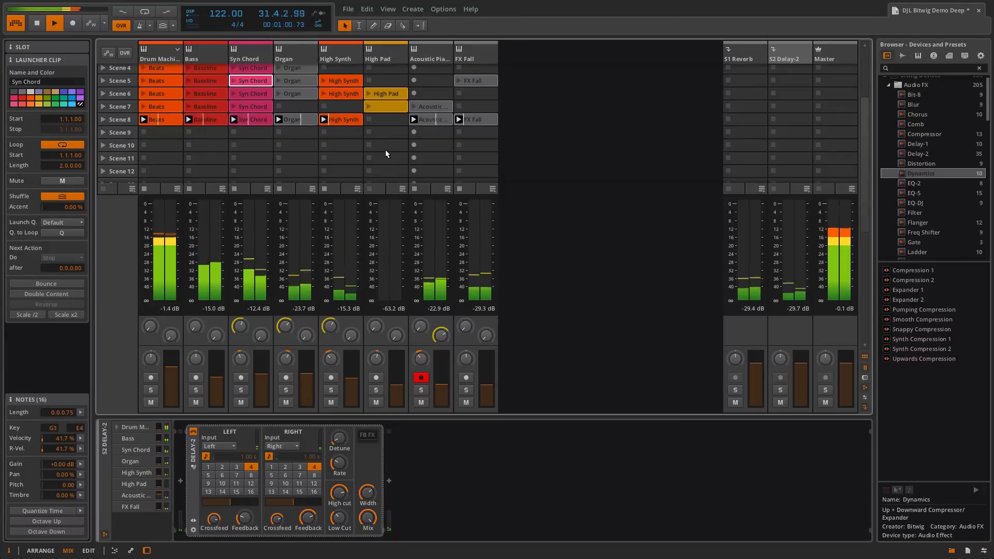
{"action": "scroll", "coordinate": [385, 150], "scroll_direction": "up", "scroll_amount": 3}
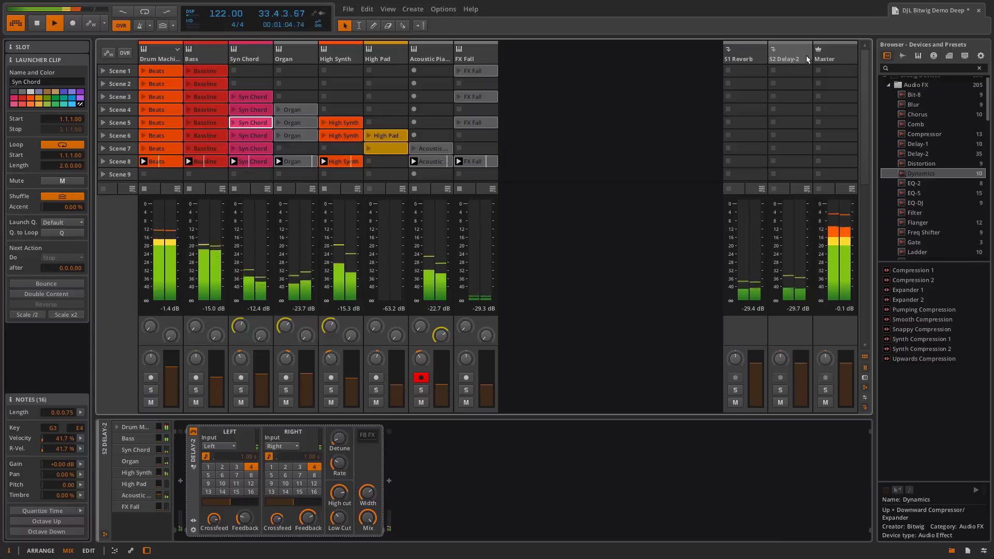
- Display the Master track's devices, bypass the Compressor, Ladder and Peak Limiter with playback stopped, and restart playback
{"action": "left_click", "coordinate": [828, 56]}
{"action": "key", "text": "space"}
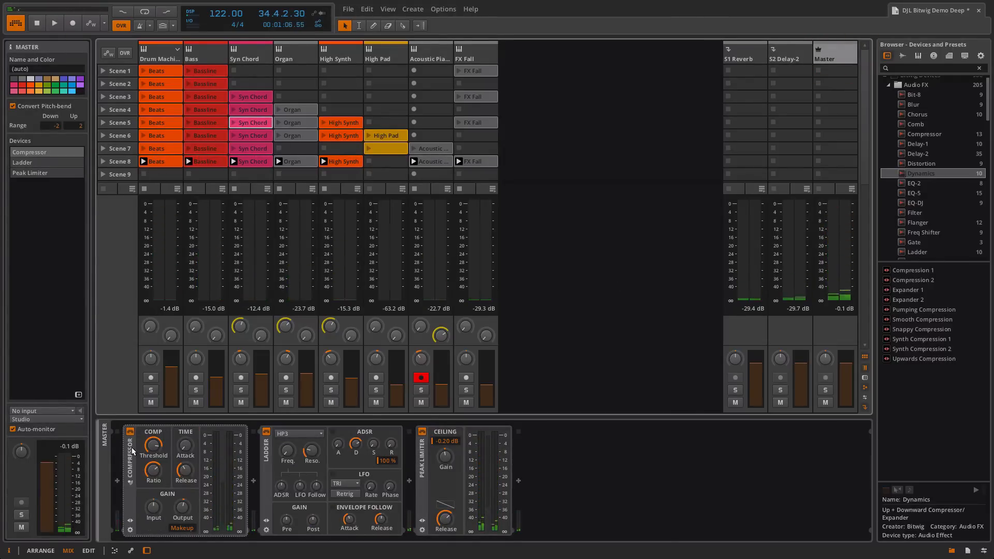
{"action": "left_click", "coordinate": [130, 432]}
{"action": "left_click", "coordinate": [268, 431]}
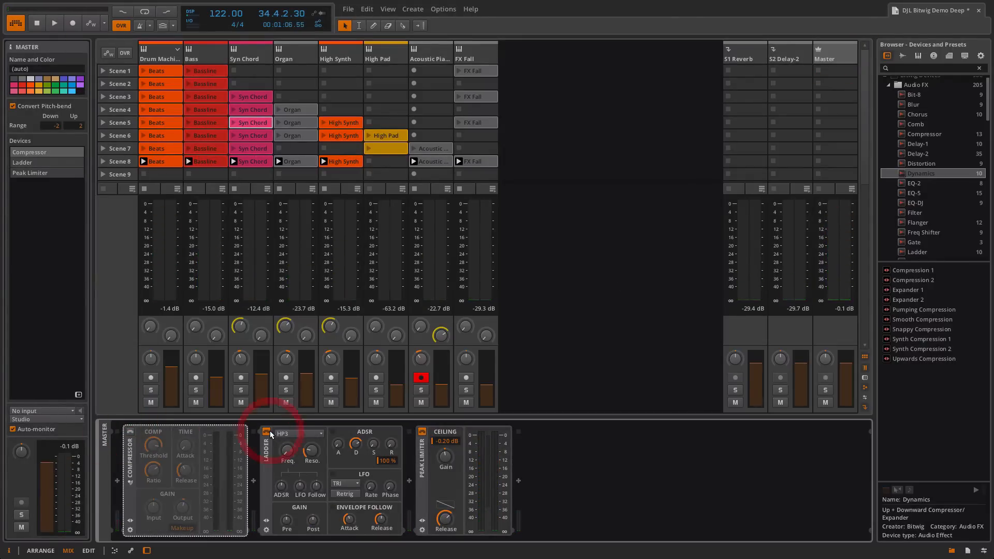
{"action": "left_click", "coordinate": [422, 433]}
{"action": "key", "text": "space"}
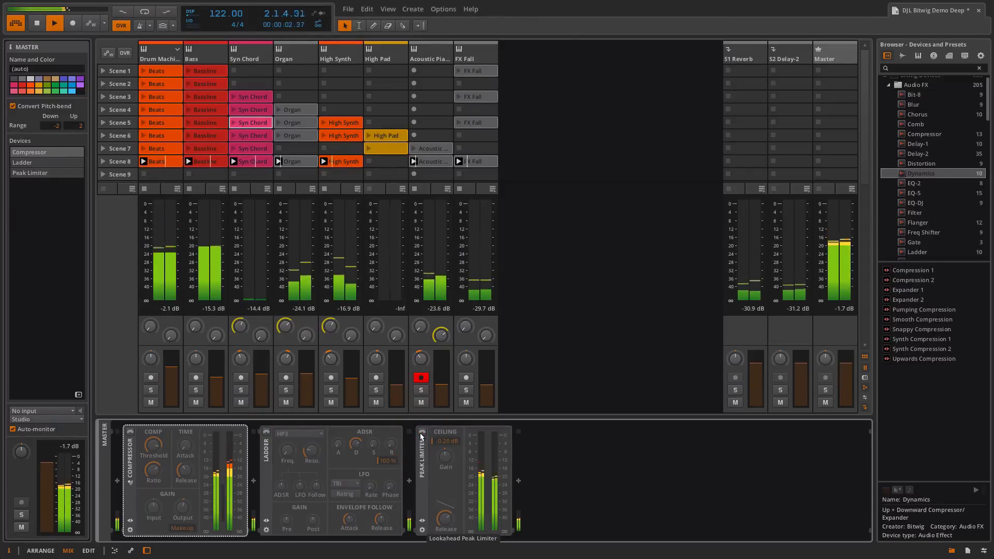
- Re-enable the Master track's Compressor, Peak Limiter and Ladder one by one during playback, and stop the transport
{"action": "left_click", "coordinate": [130, 431]}
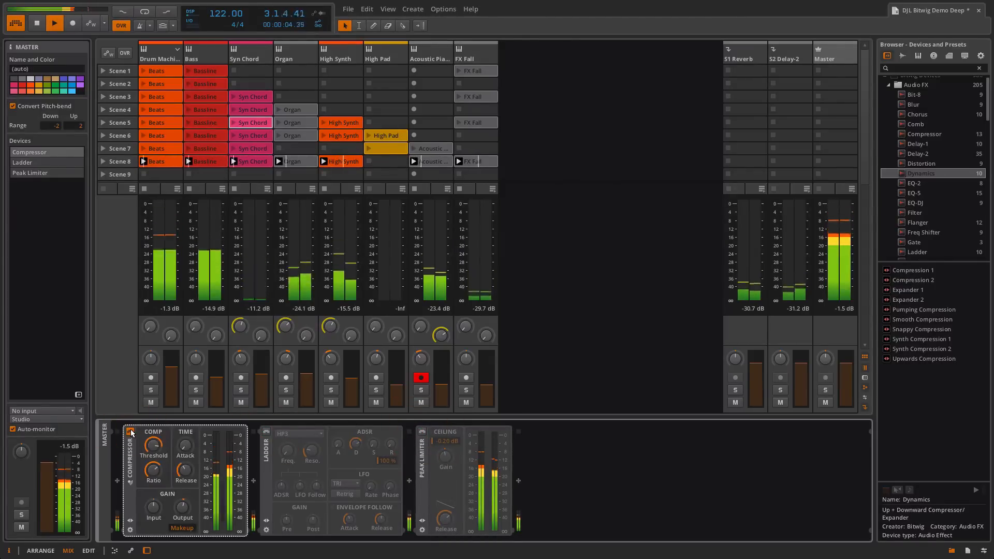
{"action": "left_click", "coordinate": [422, 432]}
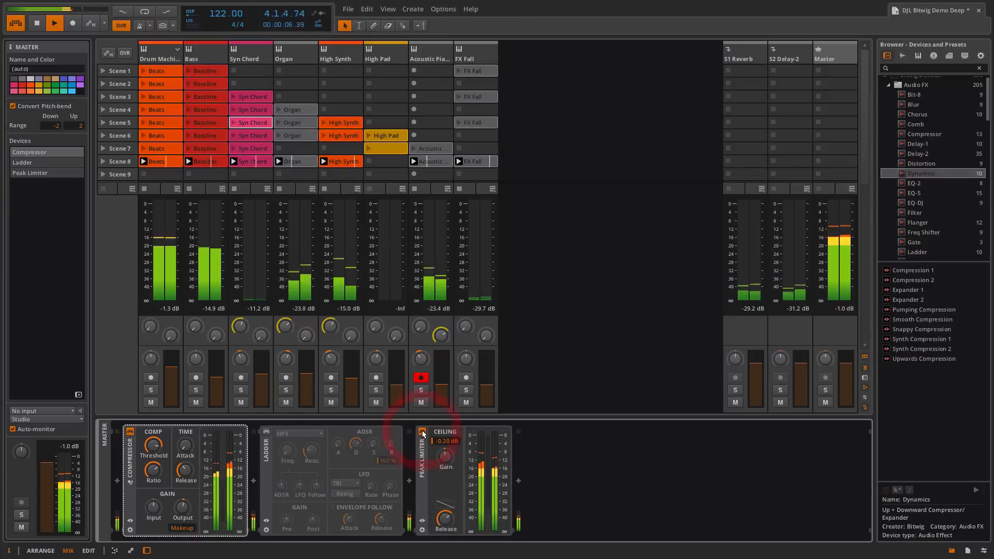
{"action": "left_click", "coordinate": [266, 432]}
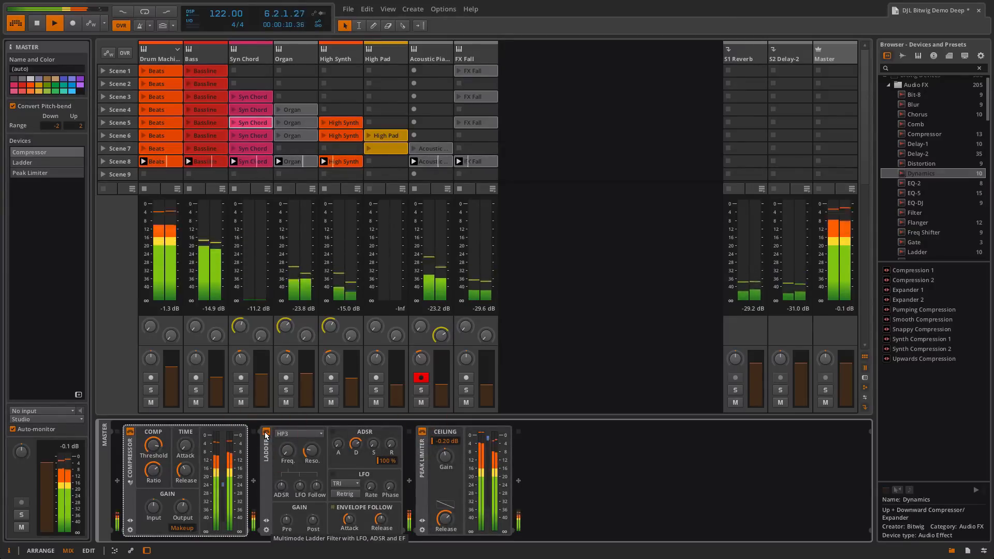
{"action": "key", "text": "space"}
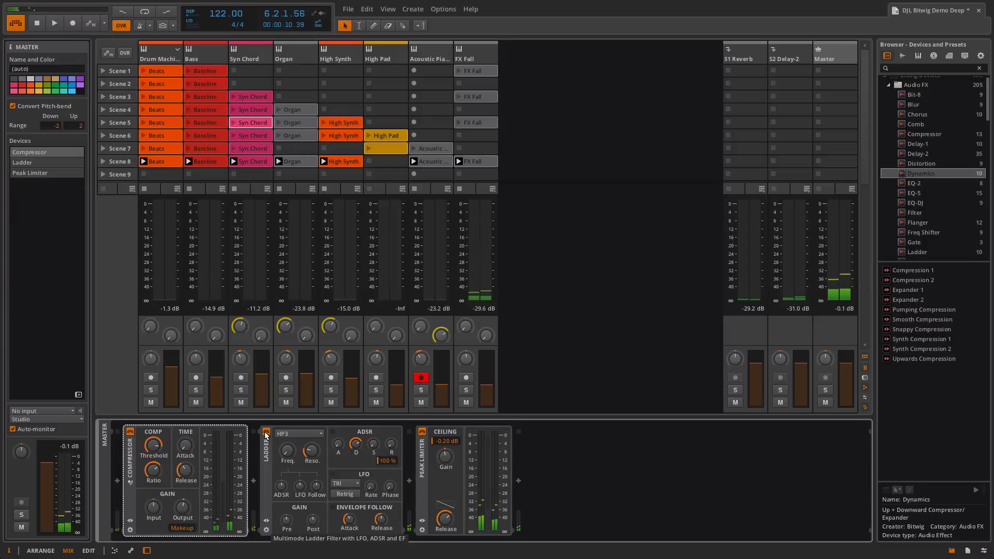